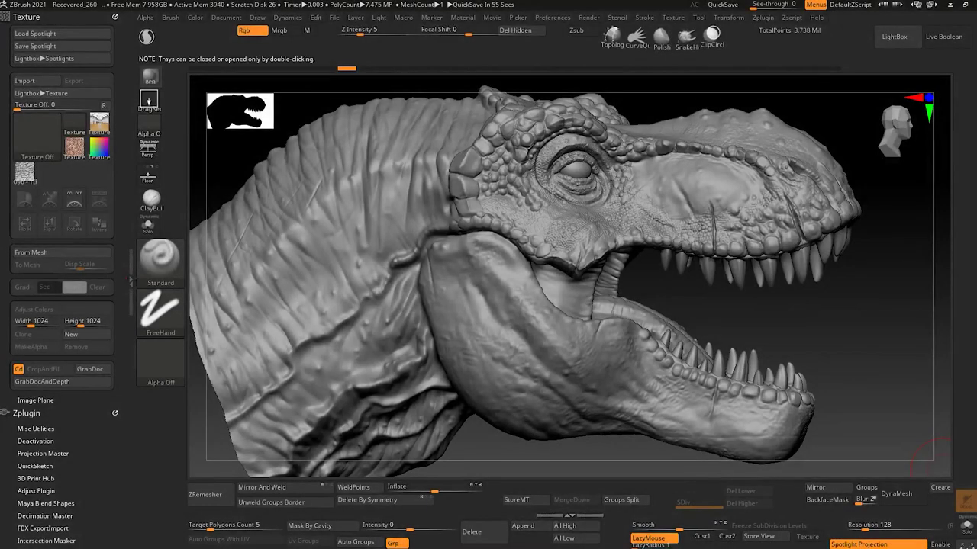
# Step: Collapse the open side tray and inspect the T-rex head from several angles
pyautogui.doubleClick(131, 281)
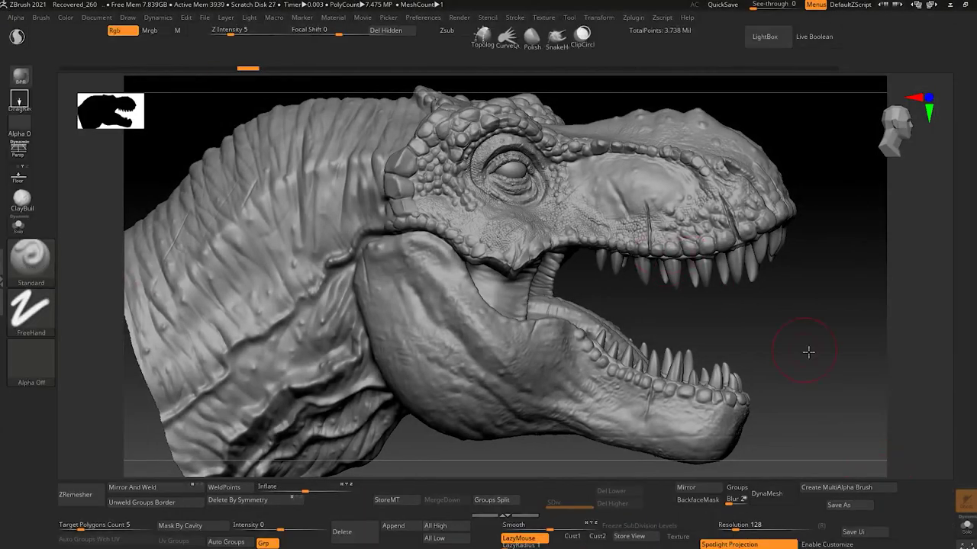
pyautogui.moveTo(824, 353); pyautogui.dragTo(737, 287)
pyautogui.moveTo(829, 340); pyautogui.dragTo(804, 339)
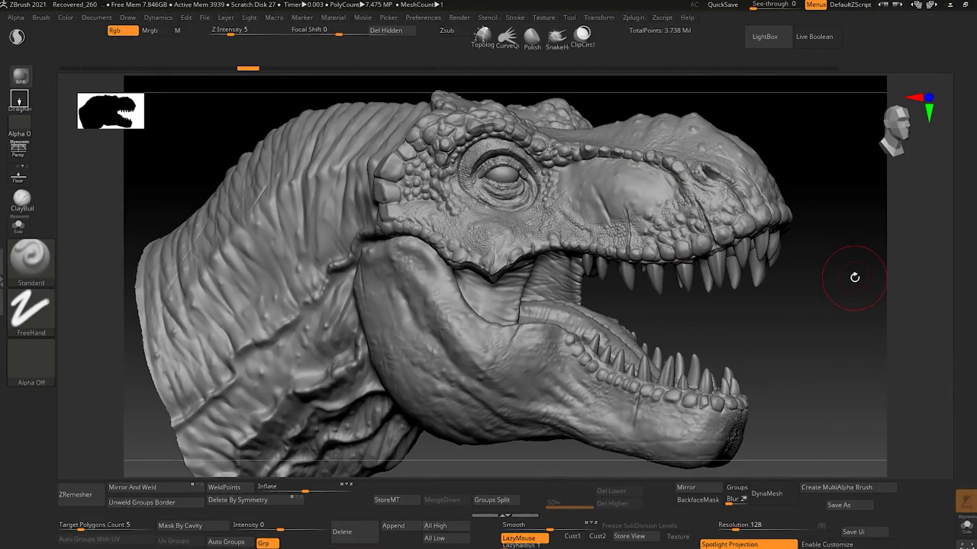
pyautogui.moveTo(800, 357); pyautogui.dragTo(643, 328)
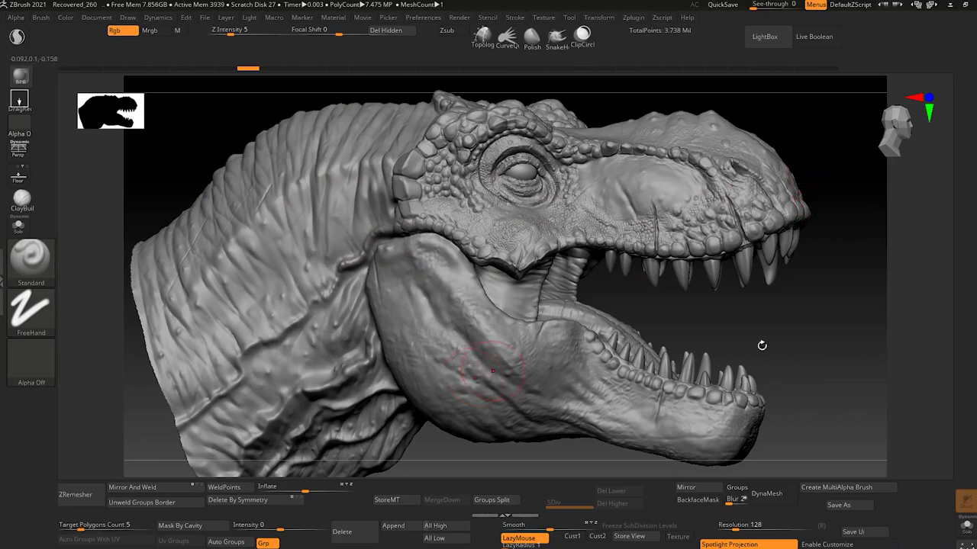
pyautogui.moveTo(789, 334); pyautogui.dragTo(787, 334)
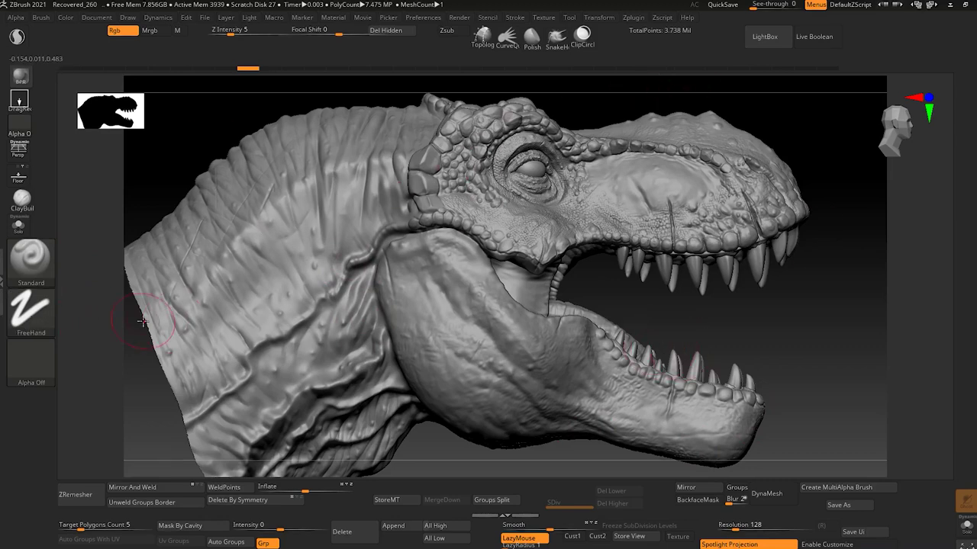
# Step: Set the Standard brush's stroke type to DragRect
pyautogui.click(29, 350)
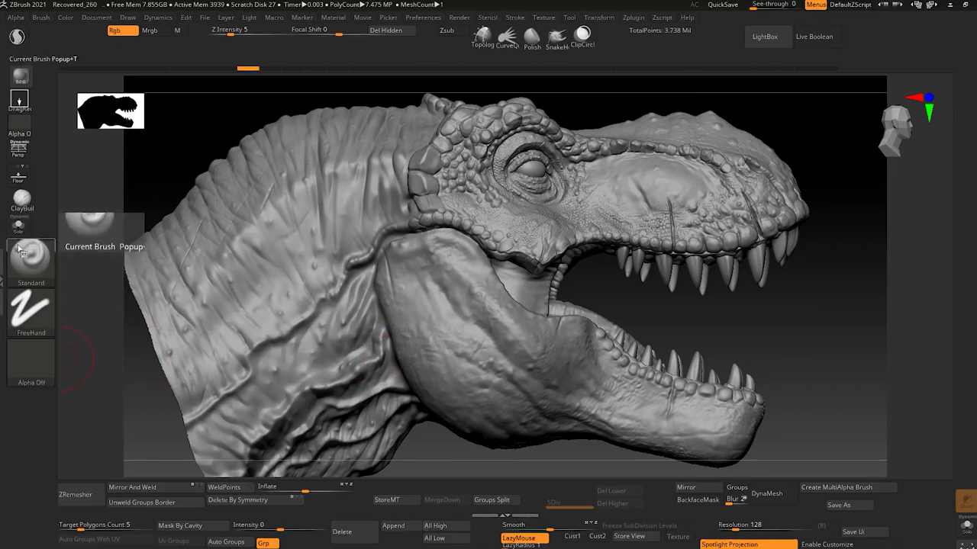
pyautogui.click(30, 309)
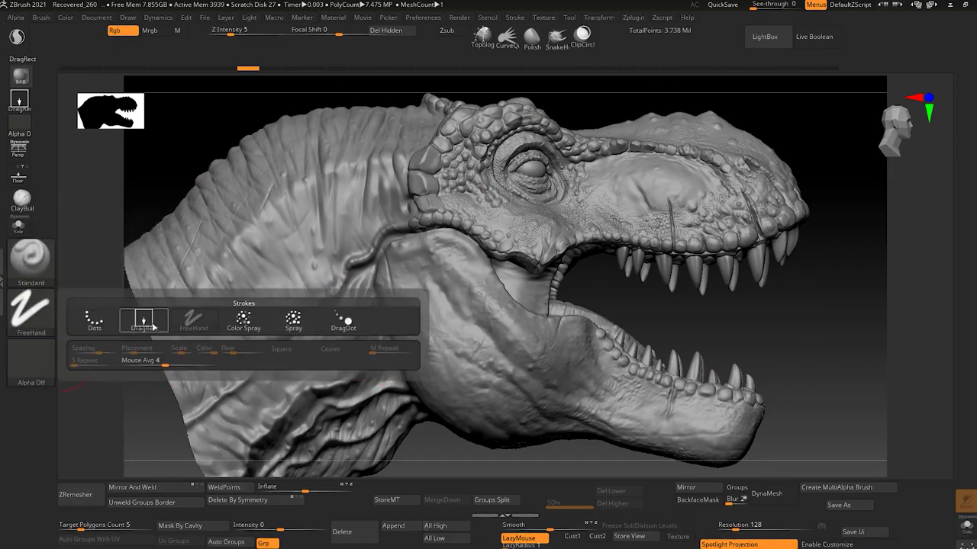
pyautogui.click(153, 326)
# Step: Import the 055 - TIF image from the CG Sphere Skin Pack as the brush alpha
pyautogui.click(16, 382)
pyautogui.click(44, 385)
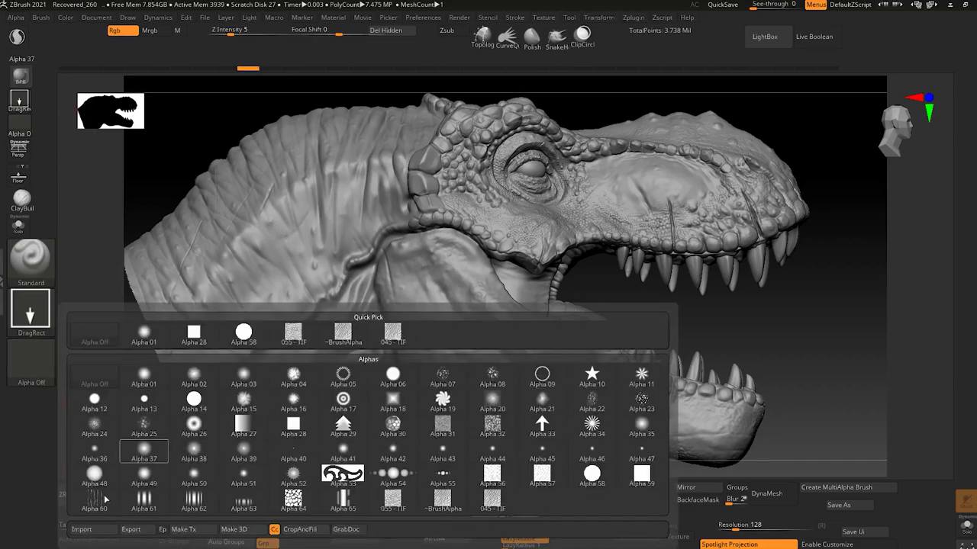
pyautogui.click(81, 530)
pyautogui.scroll(-1, 343, 132)
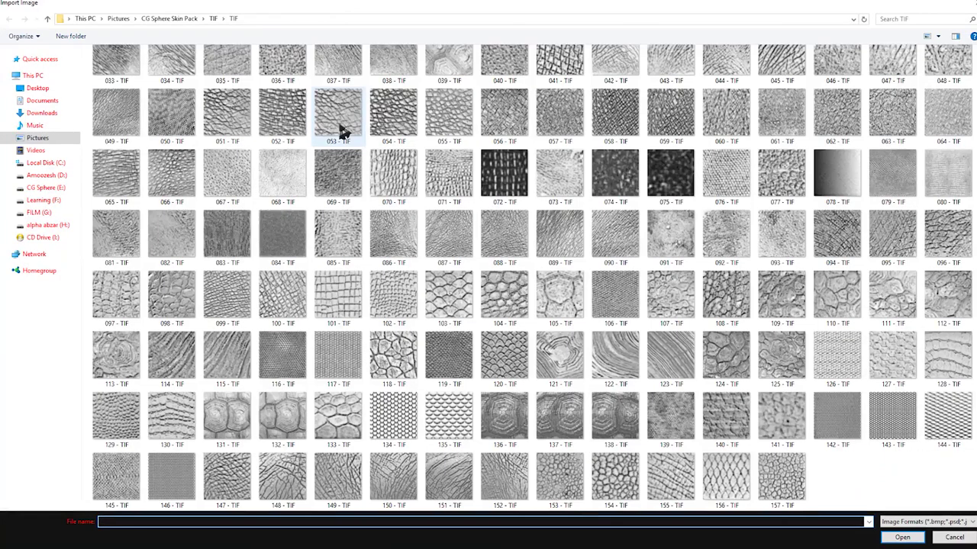
pyautogui.scroll(1, 456, 198)
pyautogui.doubleClick(438, 260)
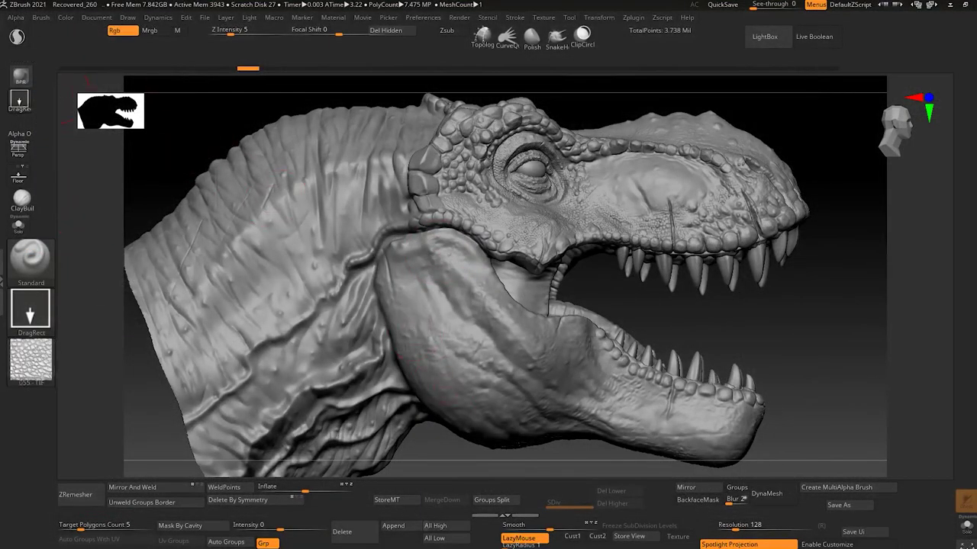
# Step: Enable Surface mode in the Modify settings of the 055 - TIF alpha
pyautogui.click(17, 16)
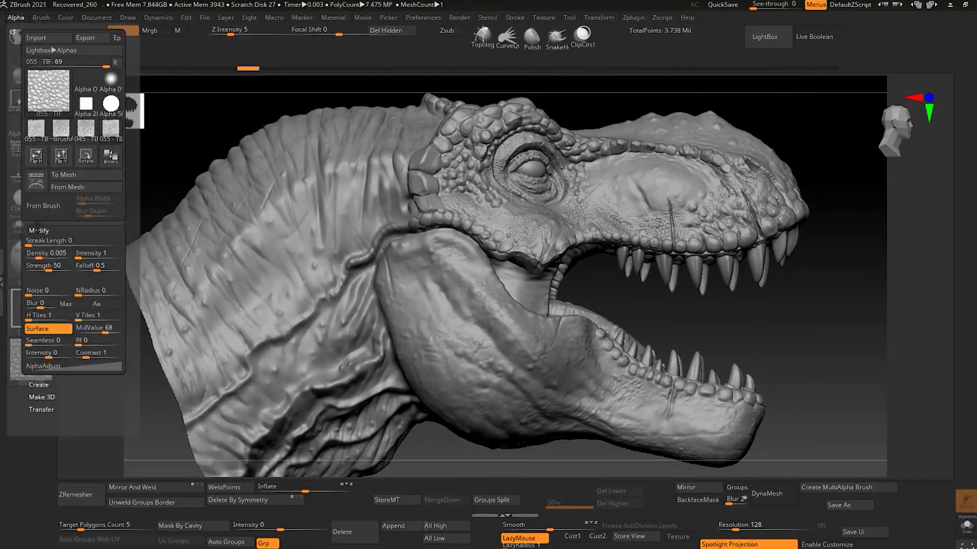
pyautogui.click(32, 230)
pyautogui.click(54, 330)
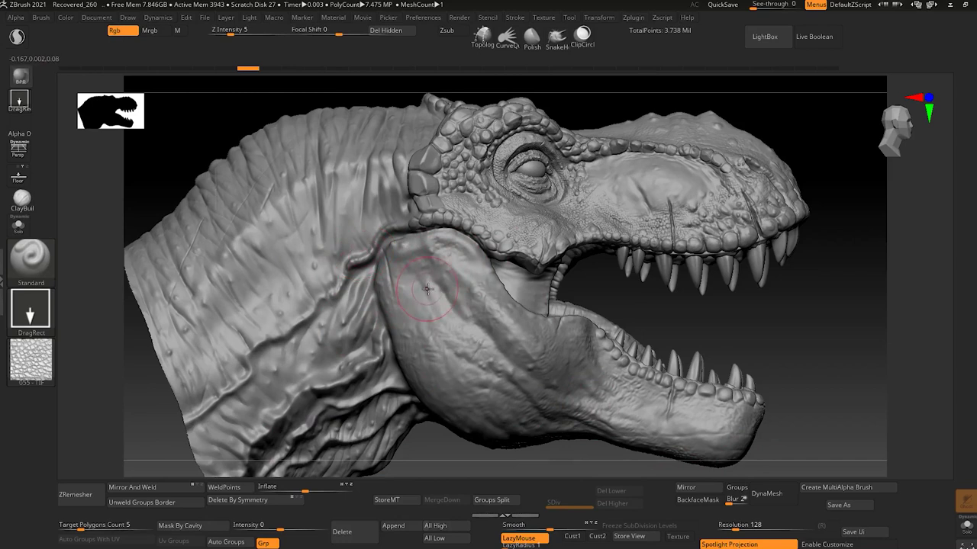
# Step: Mask the scales bordering the cheek, the inner mouth corner and the scales along the lower teeth, and soften the mask
pyautogui.press('ctrl')
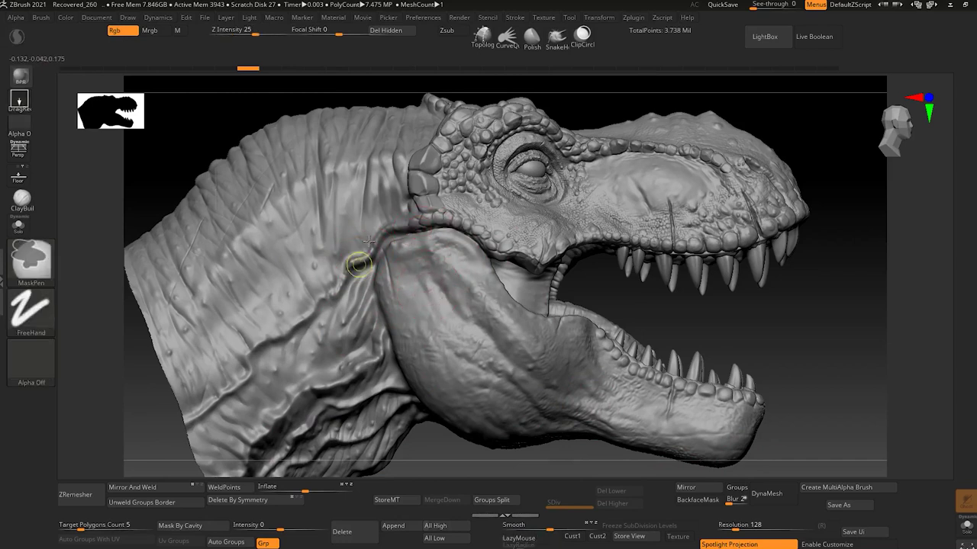
pyautogui.moveTo(394, 231)
pyautogui.keyDown('ctrl'); pyautogui.mouseDown()
pyautogui.moveTo(456, 217)
pyautogui.moveTo(545, 271)
pyautogui.moveTo(492, 258)
pyautogui.mouseUp(); pyautogui.keyUp('ctrl')
pyautogui.moveTo(522, 293)
pyautogui.keyDown('ctrl'); pyautogui.mouseDown()
pyautogui.moveTo(539, 305)
pyautogui.moveTo(546, 297)
pyautogui.moveTo(565, 325)
pyautogui.moveTo(655, 378)
pyautogui.moveTo(760, 396)
pyautogui.mouseUp(); pyautogui.keyUp('ctrl')
pyautogui.click(762, 438)
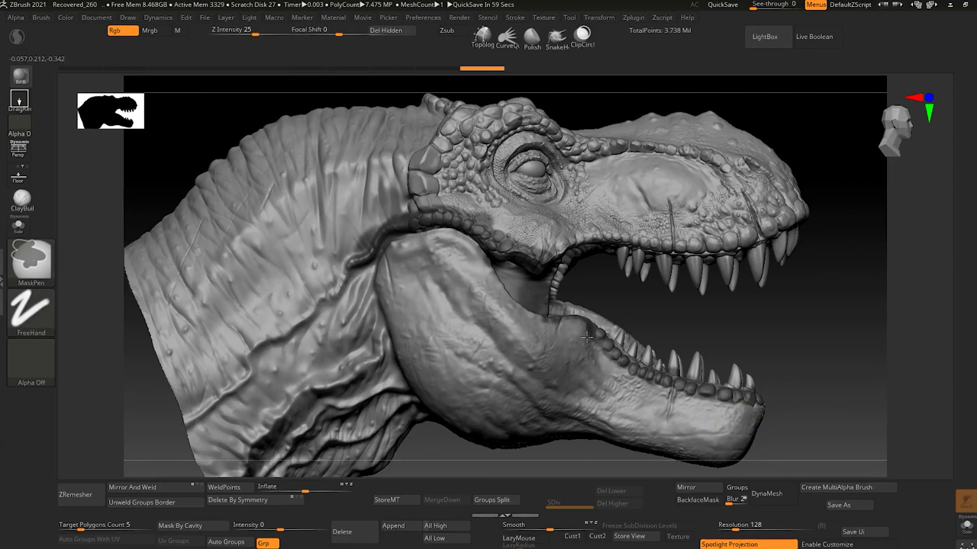
pyautogui.keyDown('ctrl'); pyautogui.click(543, 332); pyautogui.keyUp('ctrl')
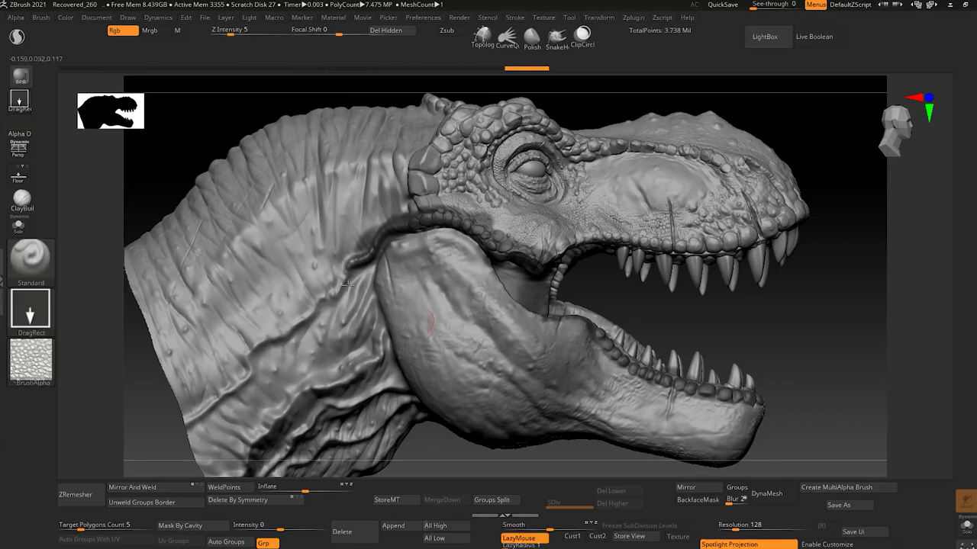
pyautogui.keyDown('ctrl'); pyautogui.click(485, 267); pyautogui.keyUp('ctrl')
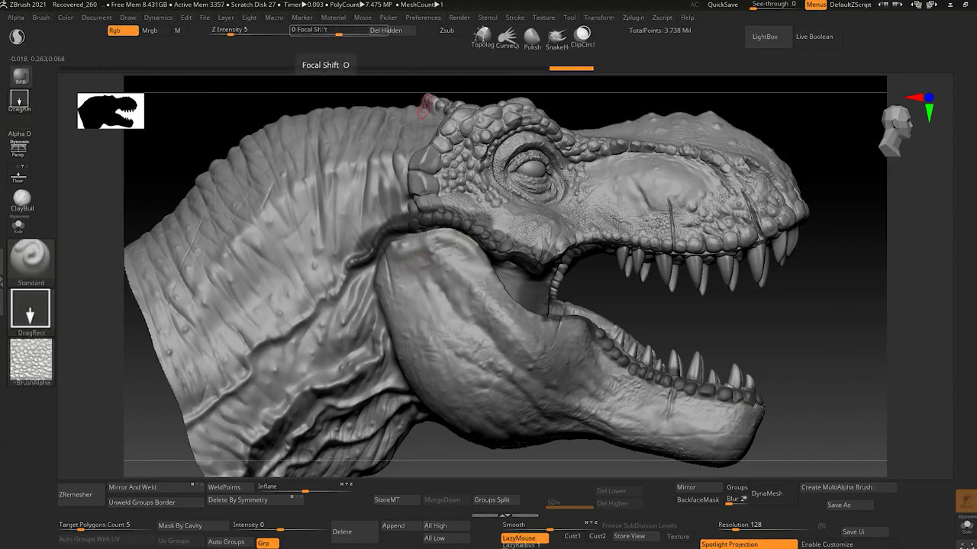
# Step: Set the brush's Focal Shift to -100 and Z Intensity to 16
pyautogui.moveTo(328, 32); pyautogui.dragTo(301, 32)
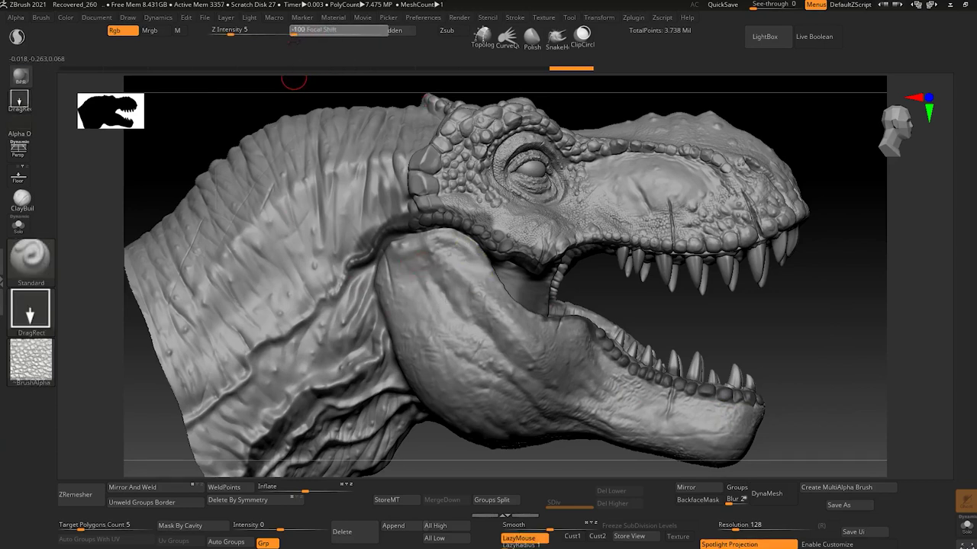
pyautogui.moveTo(296, 80); pyautogui.dragTo(284, 81)
pyautogui.moveTo(244, 31); pyautogui.dragTo(223, 88)
# Step: Try stamping the skin alpha over the cheek with the hard-edged falloff
pyautogui.moveTo(457, 346); pyautogui.dragTo(465, 357)
pyautogui.moveTo(508, 422); pyautogui.dragTo(523, 435)
pyautogui.press('ctrl')
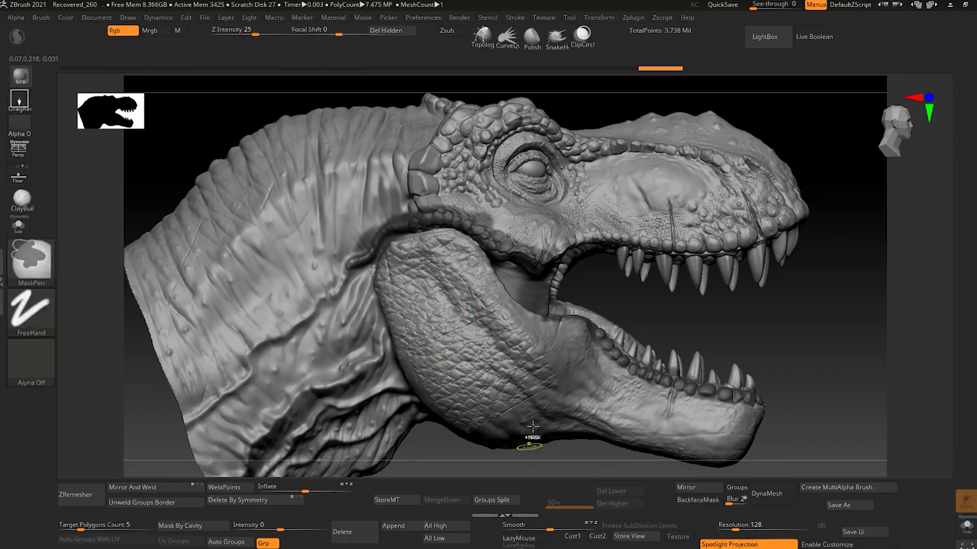
pyautogui.hotkey('ctrl', 'z')
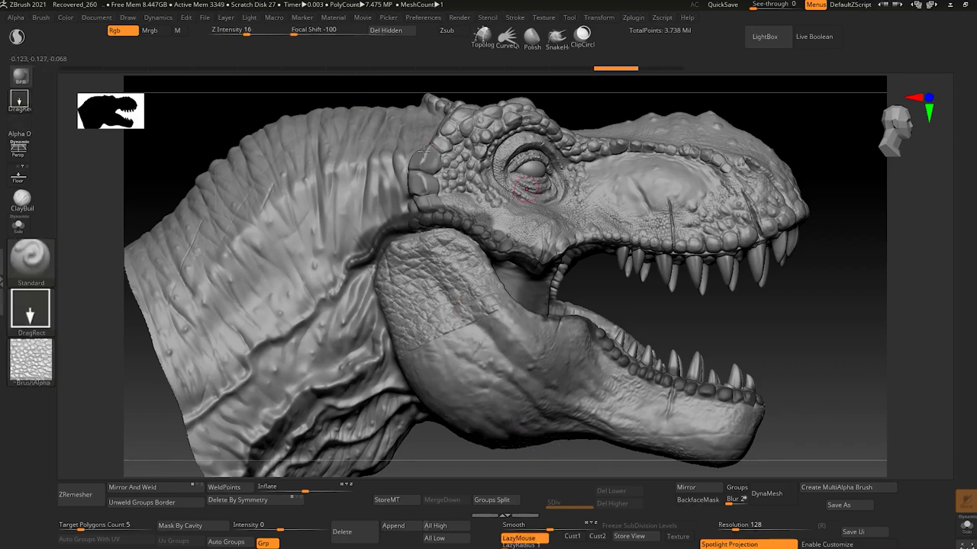
pyautogui.hotkey('ctrl', 'z')
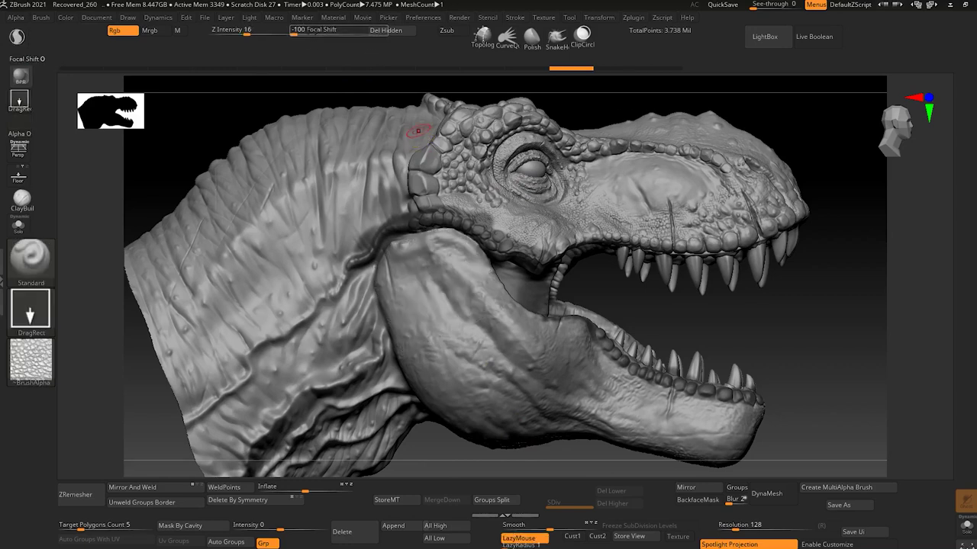
# Step: Reset Focal Shift to 0 and stamp the skin alpha onto the upper cheek
pyautogui.moveTo(314, 31); pyautogui.dragTo(326, 32)
pyautogui.moveTo(327, 79); pyautogui.dragTo(339, 80)
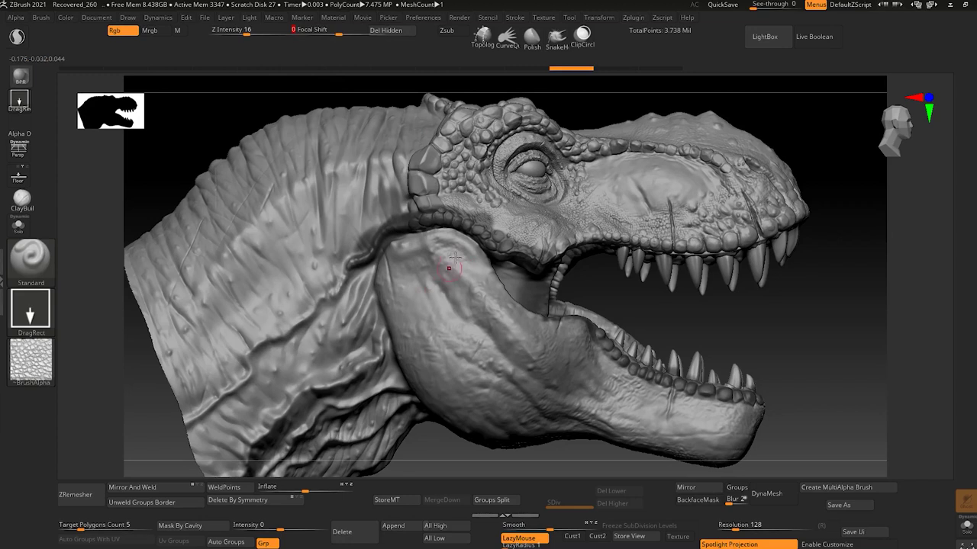
pyautogui.moveTo(477, 383); pyautogui.dragTo(469, 397)
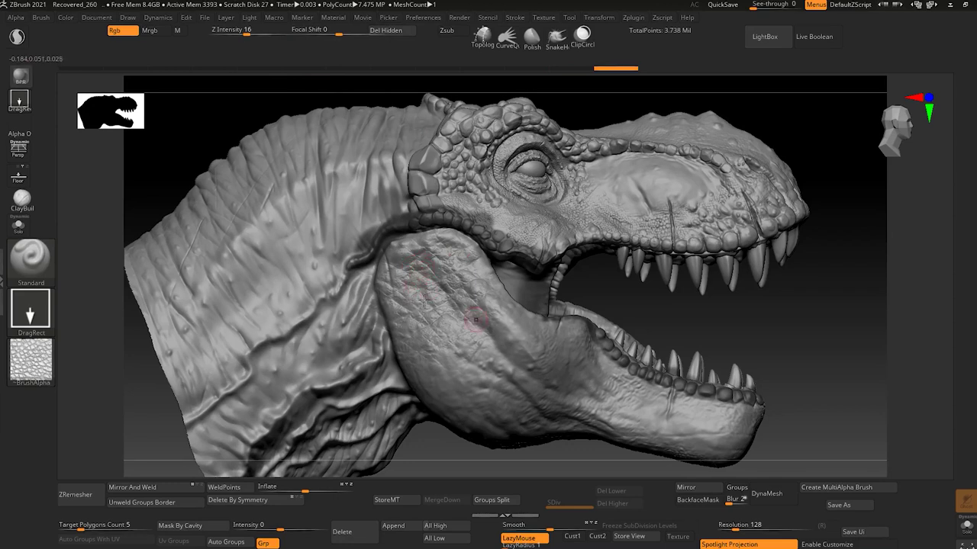
# Step: Mask the neck folds behind the jaw and stamp the skin alpha over the lower cheek and back of the jaw
pyautogui.moveTo(364, 315)
pyautogui.keyDown('ctrl'); pyautogui.mouseDown()
pyautogui.moveTo(352, 270)
pyautogui.moveTo(355, 347)
pyautogui.moveTo(378, 335)
pyautogui.moveTo(374, 367)
pyautogui.moveTo(386, 362)
pyautogui.moveTo(393, 408)
pyautogui.moveTo(403, 410)
pyautogui.moveTo(401, 381)
pyautogui.mouseUp(); pyautogui.keyUp('ctrl')
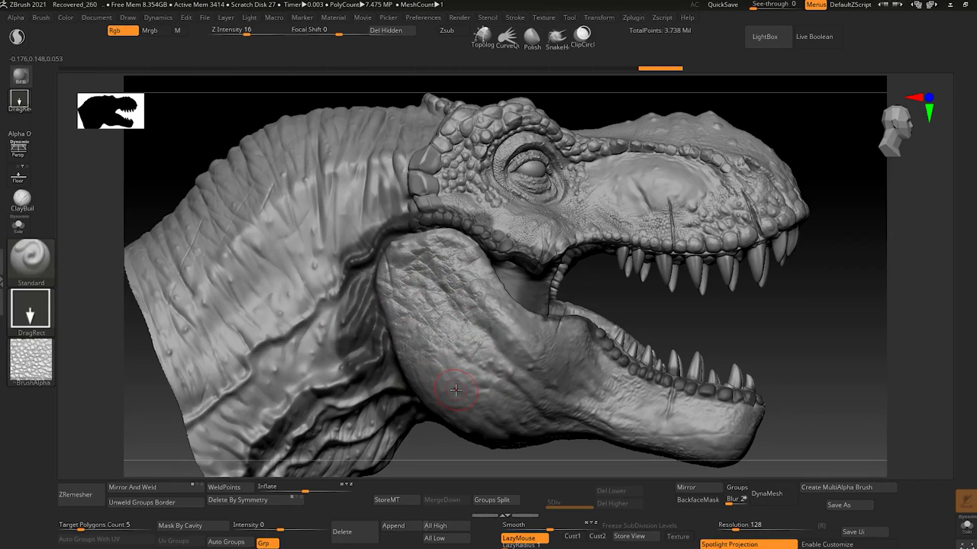
pyautogui.moveTo(476, 439); pyautogui.dragTo(488, 470)
pyautogui.moveTo(541, 389); pyautogui.dragTo(553, 416)
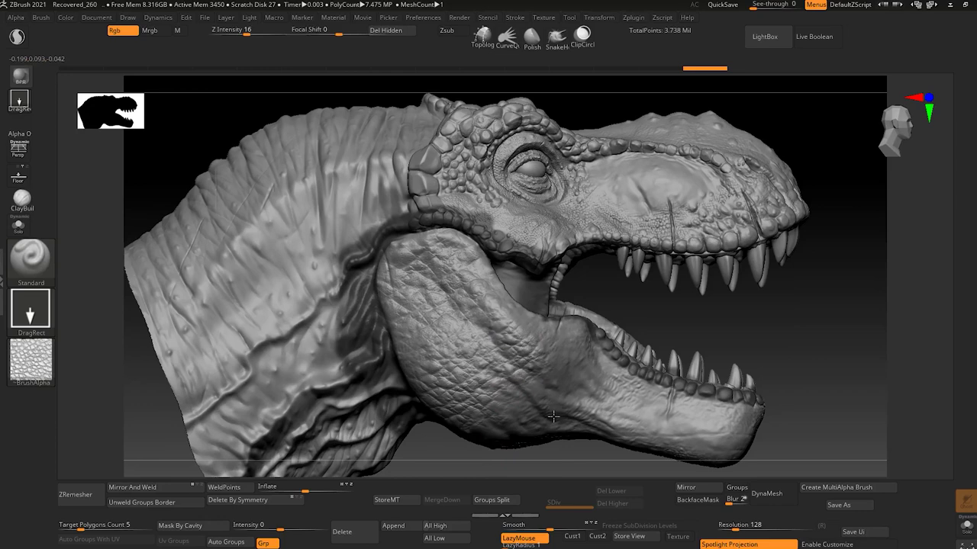
# Step: Stamp the skin alpha along the front of the lower jaw and chin
pyautogui.moveTo(821, 313); pyautogui.dragTo(811, 303)
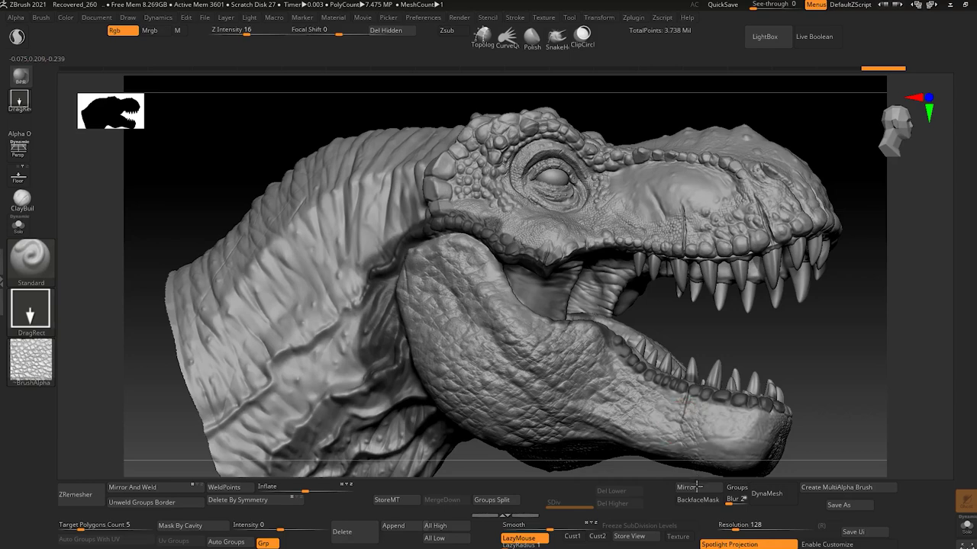
pyautogui.click(685, 487)
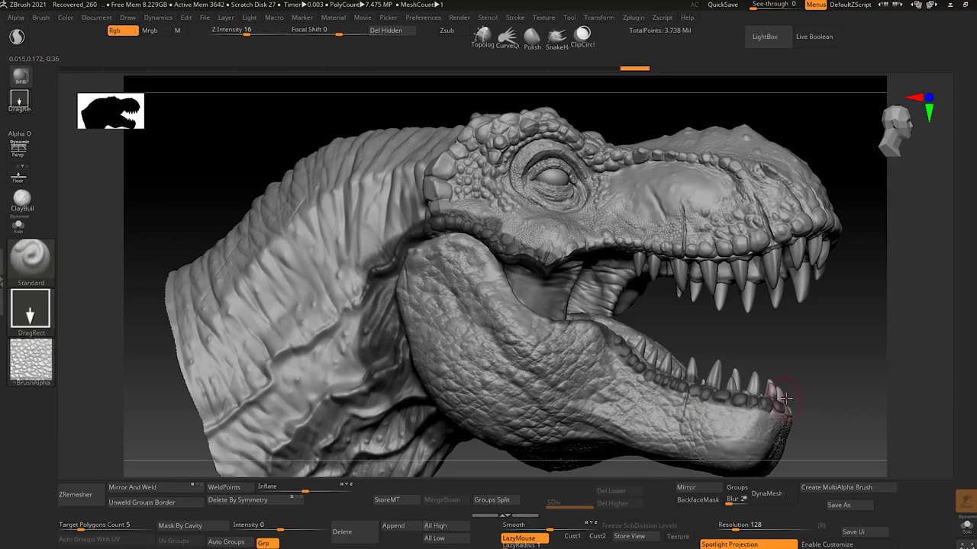
pyautogui.moveTo(792, 404); pyautogui.dragTo(744, 440)
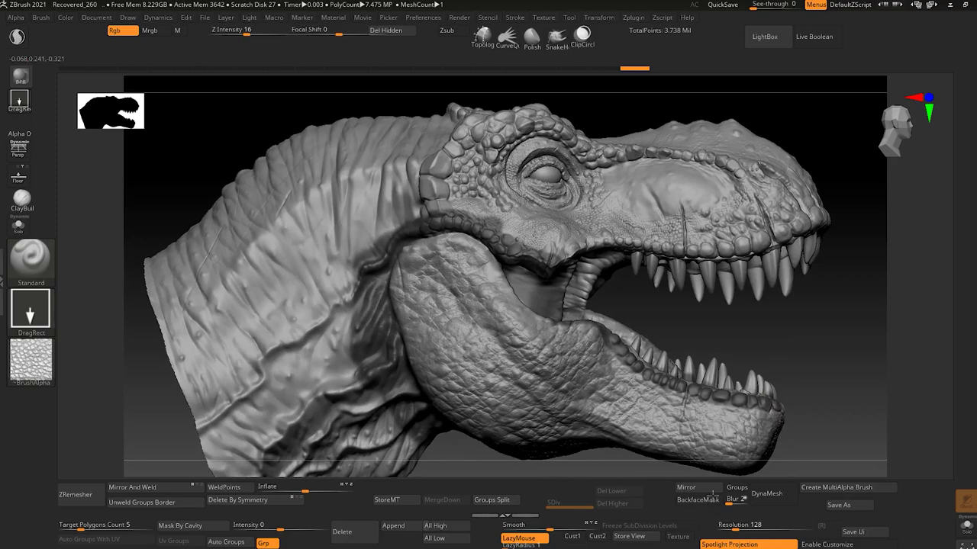
pyautogui.moveTo(727, 326); pyautogui.dragTo(847, 354)
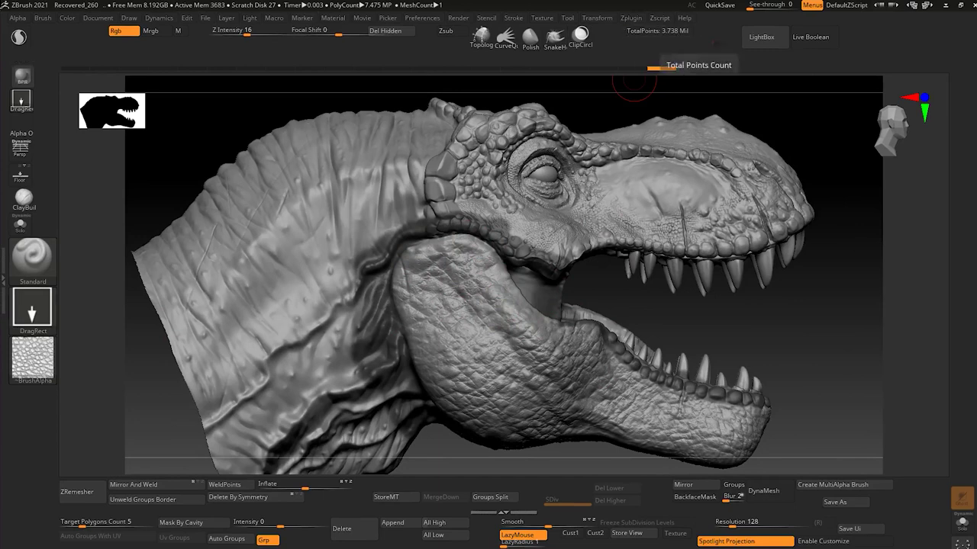
pyautogui.moveTo(809, 314)
pyautogui.mouseDown()
pyautogui.moveTo(875, 356)
pyautogui.moveTo(815, 336)
pyautogui.mouseUp()
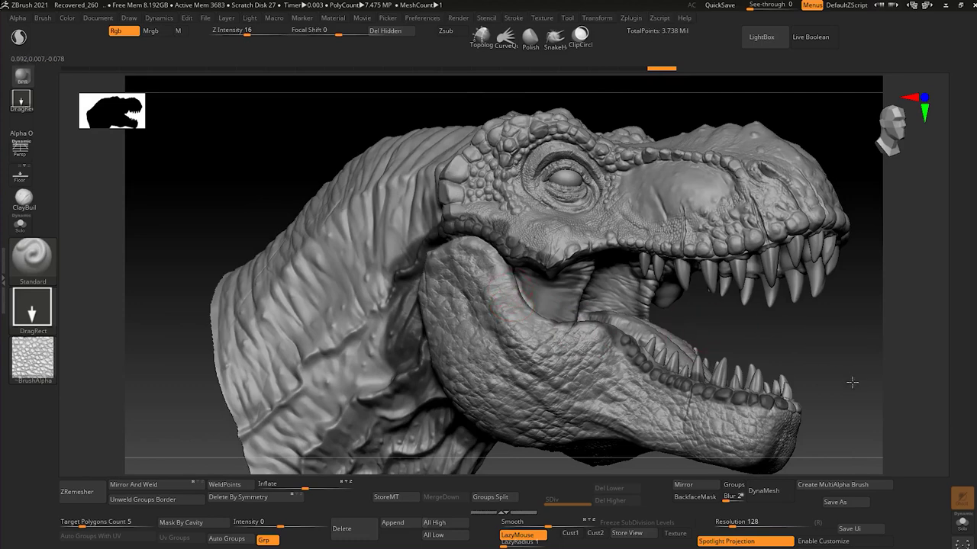
# Step: Stamp more skin texture onto the cheek ridge beside the mouth corner
pyautogui.keyDown('alt'); pyautogui.moveTo(852, 383); pyautogui.dragTo(973, 525); pyautogui.keyUp('alt')
pyautogui.moveTo(446, 309); pyautogui.dragTo(462, 390)
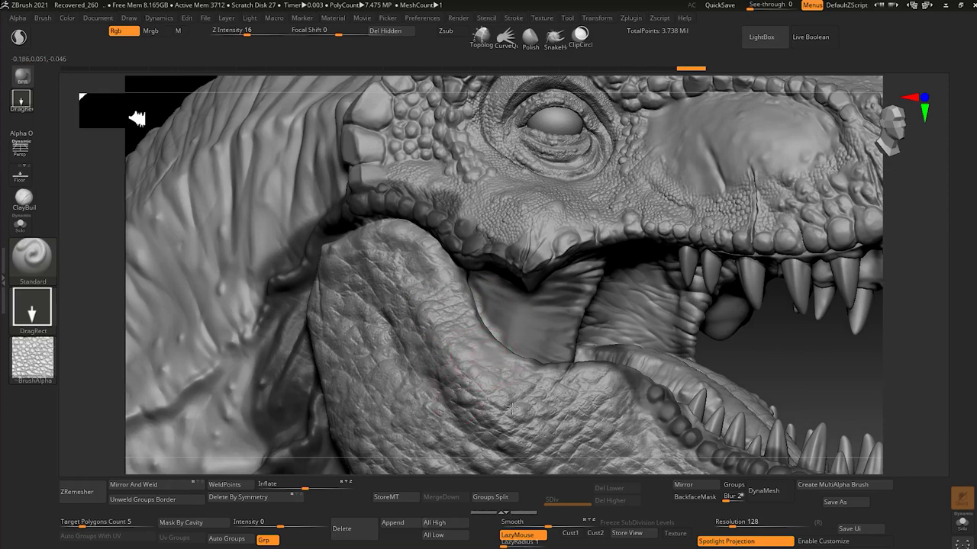
pyautogui.moveTo(505, 412); pyautogui.dragTo(467, 345)
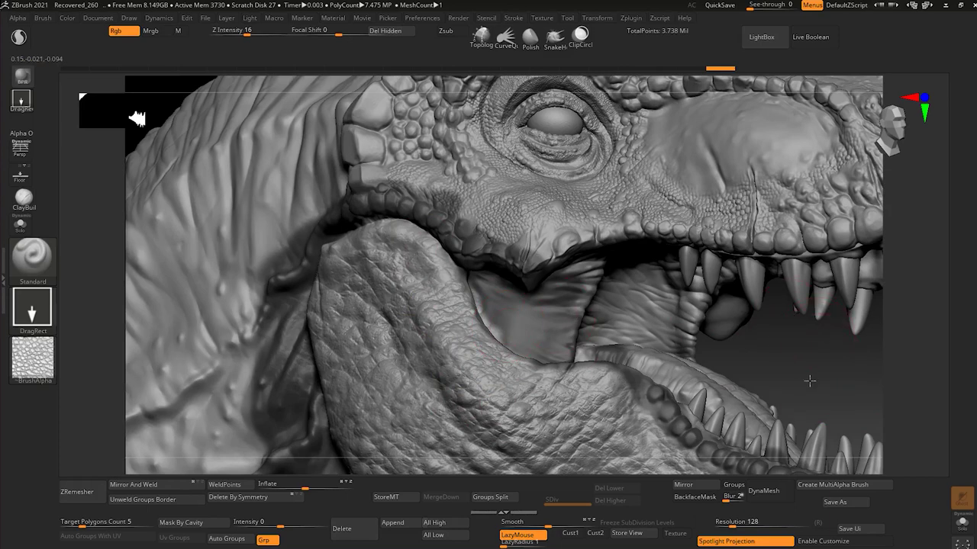
# Step: Clear the mask from the T-rex head
pyautogui.moveTo(807, 377)
pyautogui.keyDown('alt'); pyautogui.mouseDown()
pyautogui.moveTo(808, 365)
pyautogui.moveTo(807, 467)
pyautogui.mouseUp(); pyautogui.keyUp('alt')
pyautogui.keyDown('shift'); pyautogui.moveTo(763, 438); pyautogui.dragTo(862, 425); pyautogui.keyUp('shift')
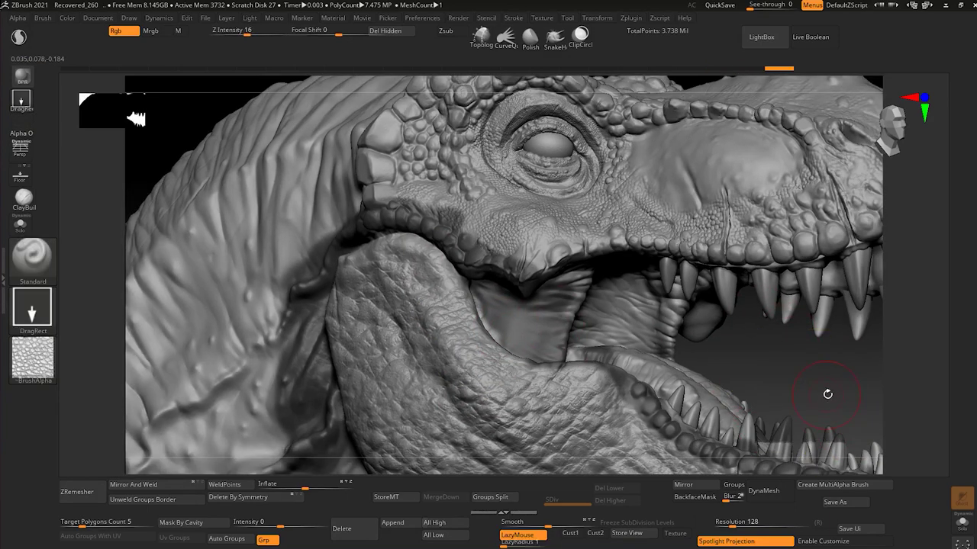
pyautogui.press('f')
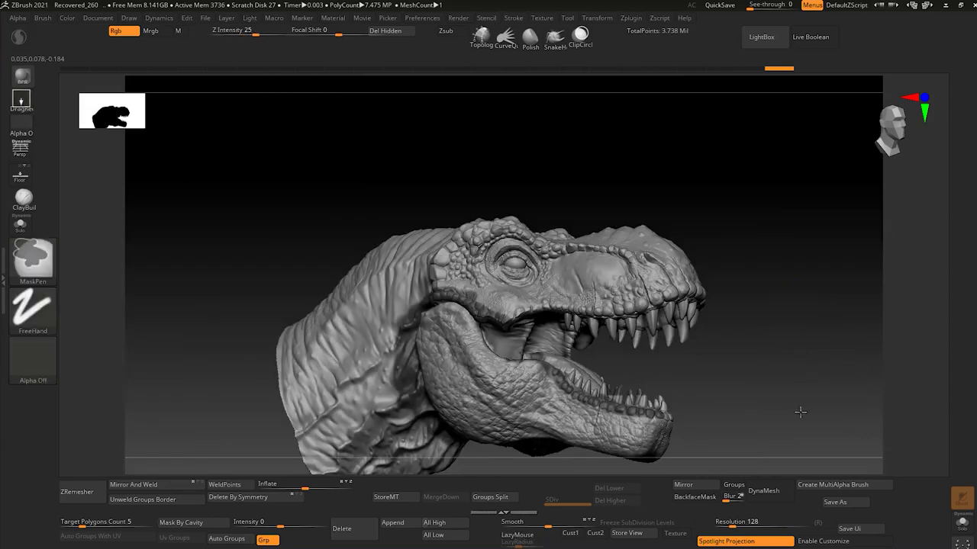
pyautogui.scroll(5, 811, 450)
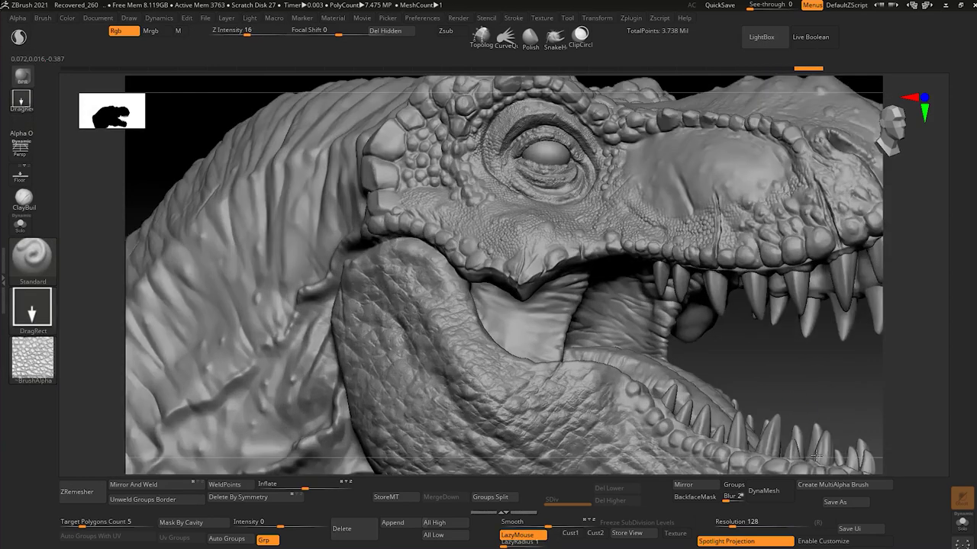
# Step: Import the 045 - TIF skin image as the brush alpha
pyautogui.click(32, 359)
pyautogui.click(83, 526)
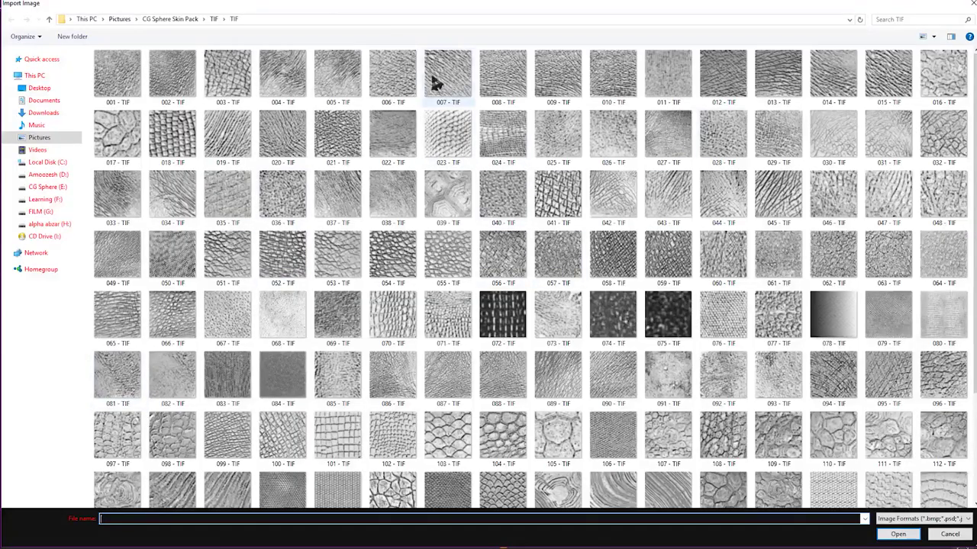
pyautogui.doubleClick(777, 200)
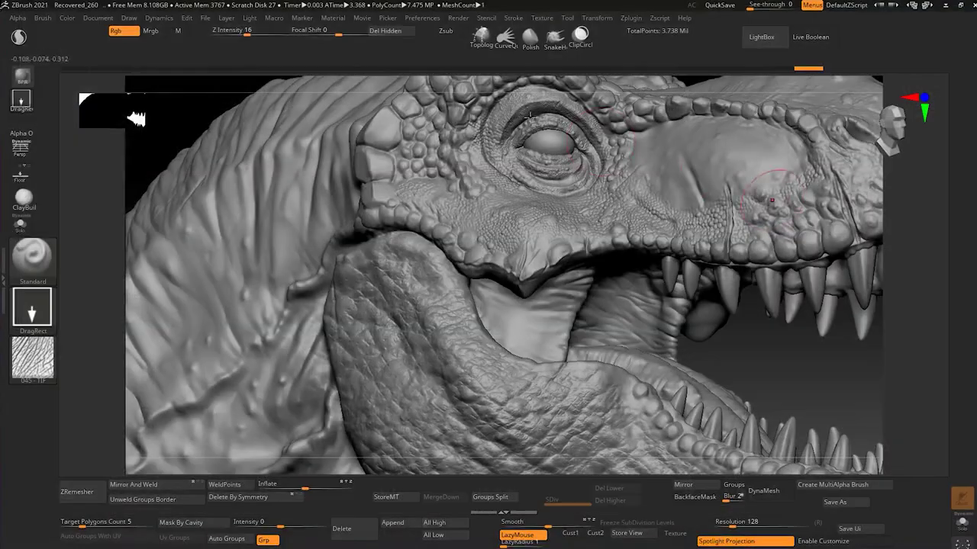
# Step: Stamp the 045 - TIF skin alpha over the stretched skin folds at the back corner of the open mouth
pyautogui.moveTo(535, 344); pyautogui.dragTo(574, 330)
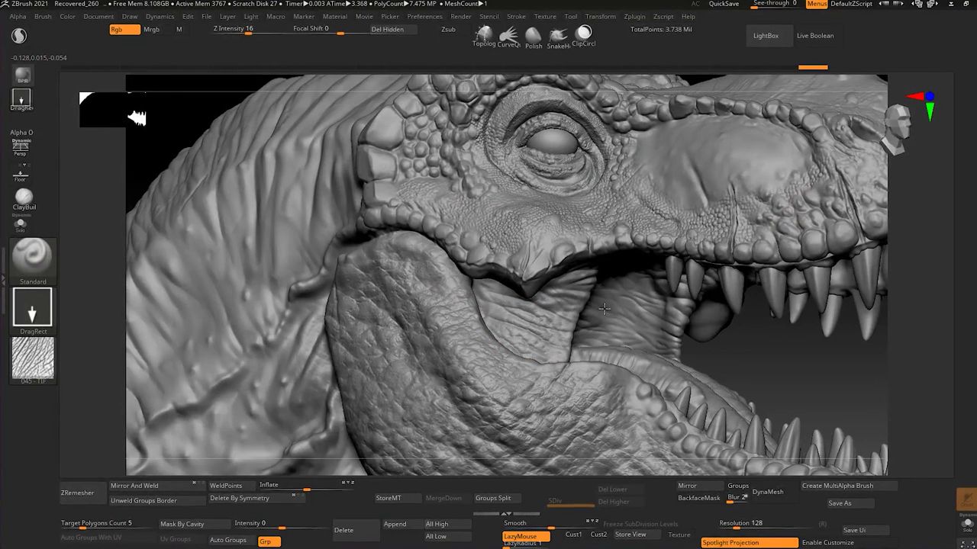
pyautogui.moveTo(595, 296); pyautogui.dragTo(610, 269)
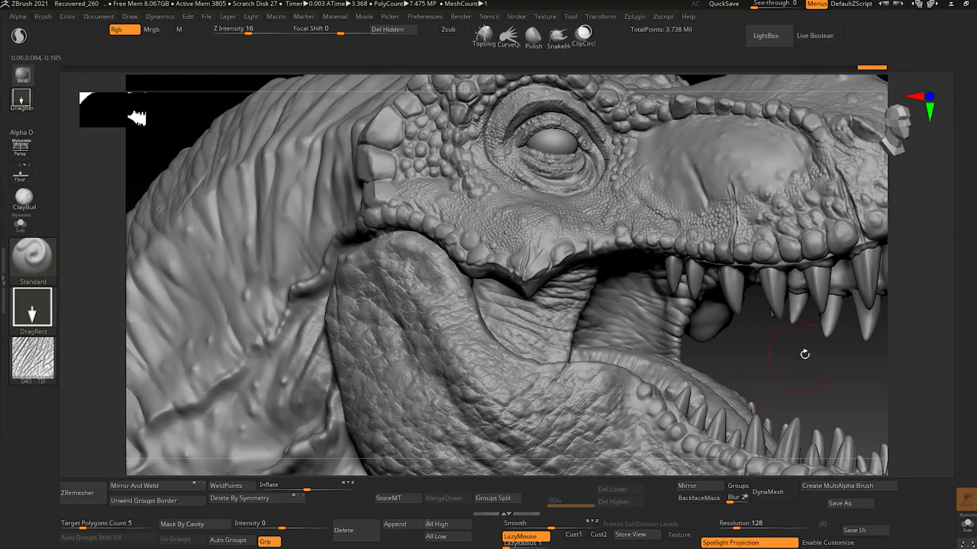
# Step: Import the 050 - TIF skin image from the CG Sphere Skin Pack as the brush alpha
pyautogui.keyDown('alt'); pyautogui.moveTo(786, 329); pyautogui.dragTo(771, 363); pyautogui.keyUp('alt')
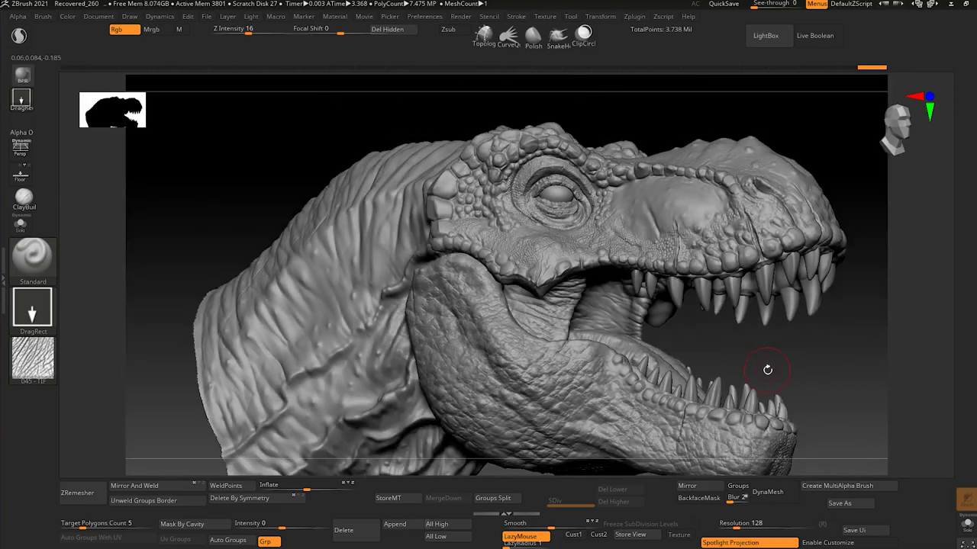
pyautogui.moveTo(857, 349); pyautogui.dragTo(809, 372)
pyautogui.keyDown('alt'); pyautogui.moveTo(813, 406); pyautogui.dragTo(806, 366); pyautogui.keyUp('alt')
pyautogui.click(36, 366)
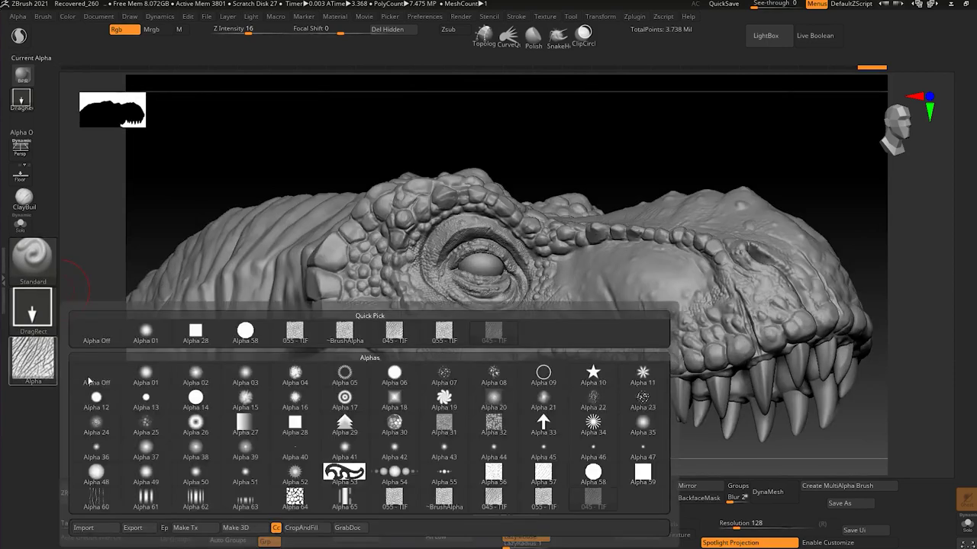
pyautogui.click(83, 527)
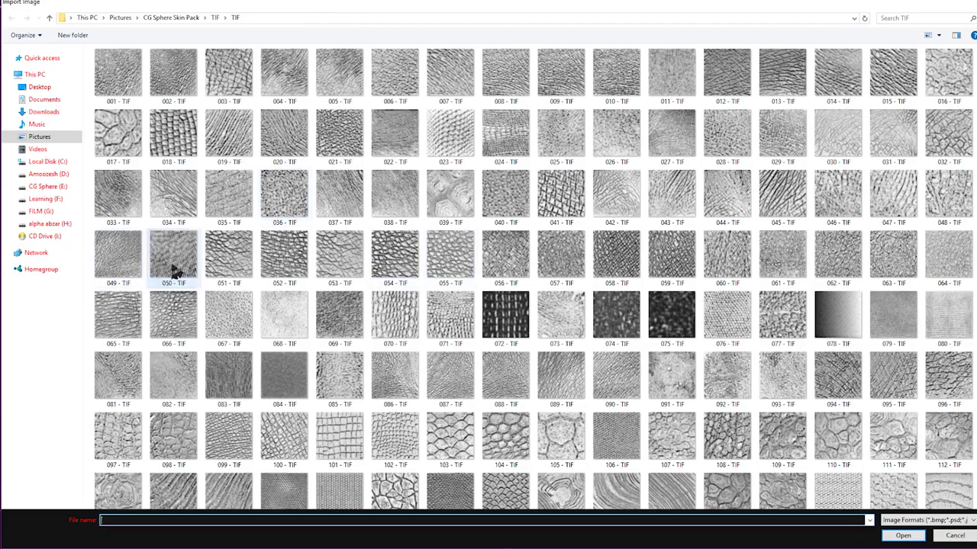
pyautogui.doubleClick(174, 267)
# Step: Stamp the fine scale alpha over the smooth side of the snout and down toward the upper lip
pyautogui.moveTo(632, 343); pyautogui.dragTo(579, 345)
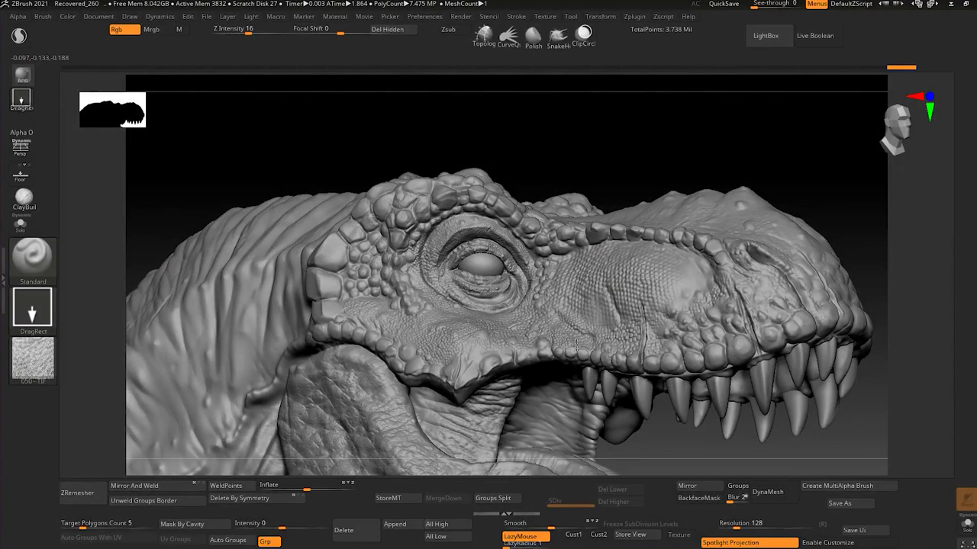
pyautogui.moveTo(687, 285); pyautogui.dragTo(682, 341)
pyautogui.moveTo(847, 236)
pyautogui.mouseDown()
pyautogui.moveTo(846, 260)
pyautogui.moveTo(840, 253)
pyautogui.mouseUp()
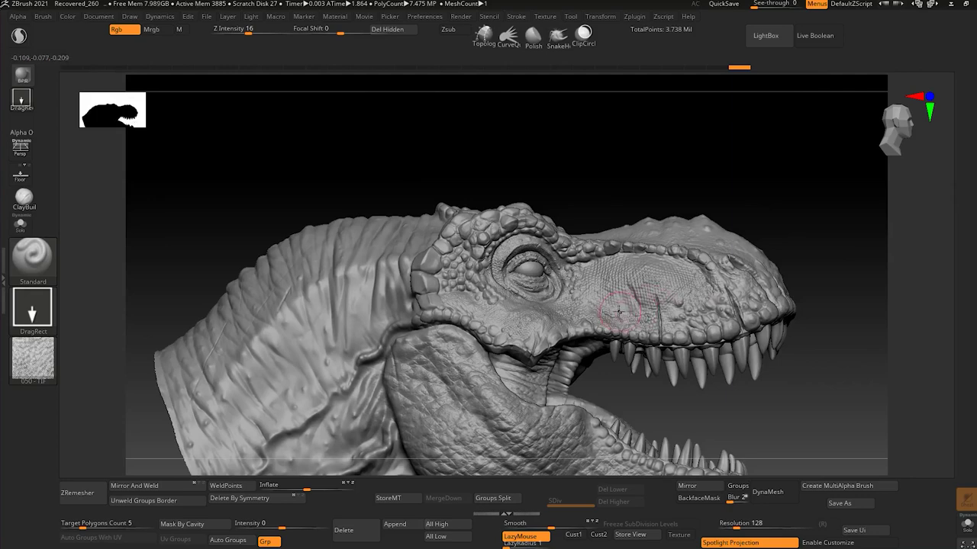
pyautogui.moveTo(624, 338); pyautogui.dragTo(626, 339)
# Step: Switch the brush alpha back to the already imported 045 - TIF
pyautogui.moveTo(773, 388)
pyautogui.keyDown('alt'); pyautogui.mouseDown()
pyautogui.moveTo(796, 375)
pyautogui.moveTo(817, 317)
pyautogui.moveTo(775, 327)
pyautogui.moveTo(818, 291)
pyautogui.mouseUp(); pyautogui.keyUp('alt')
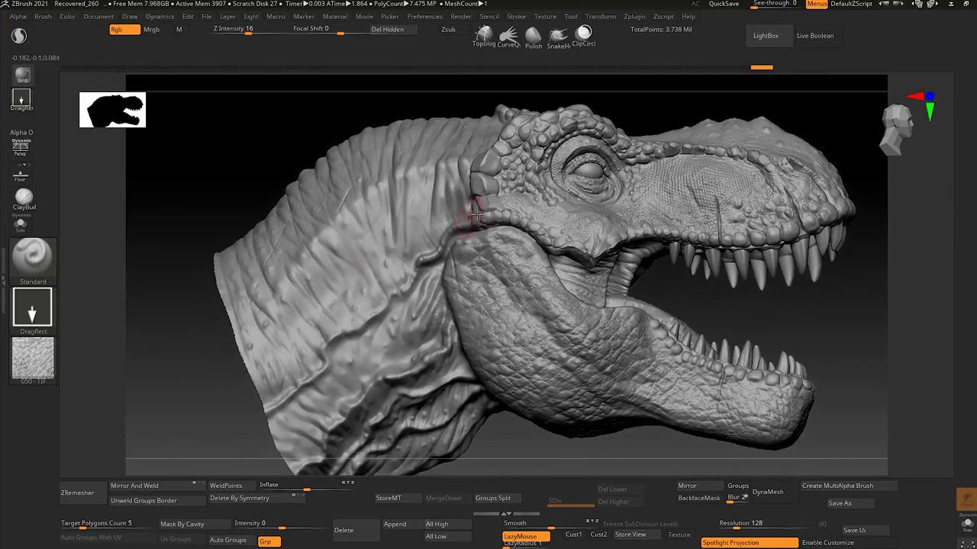
pyautogui.click(44, 355)
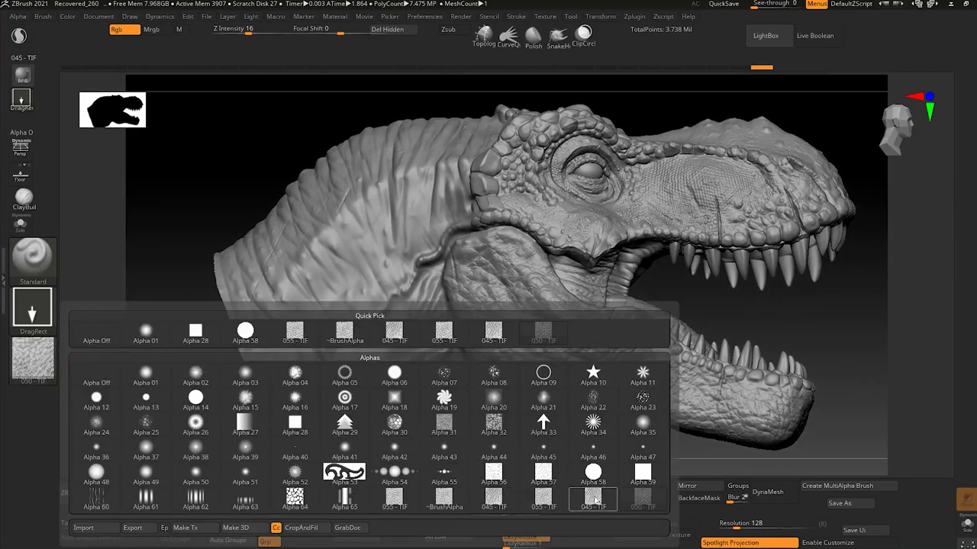
pyautogui.click(589, 500)
pyautogui.moveTo(337, 273); pyautogui.dragTo(336, 228)
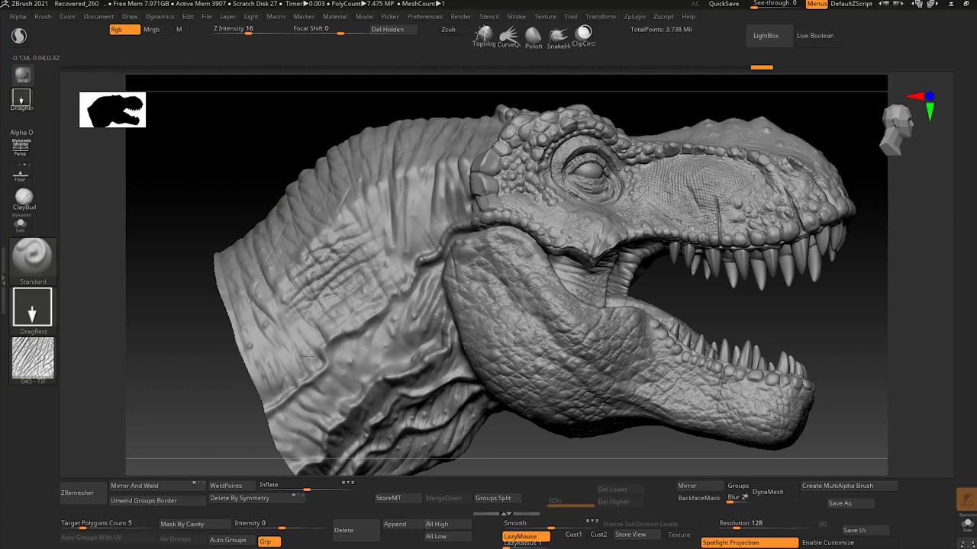
pyautogui.press('ctrl')
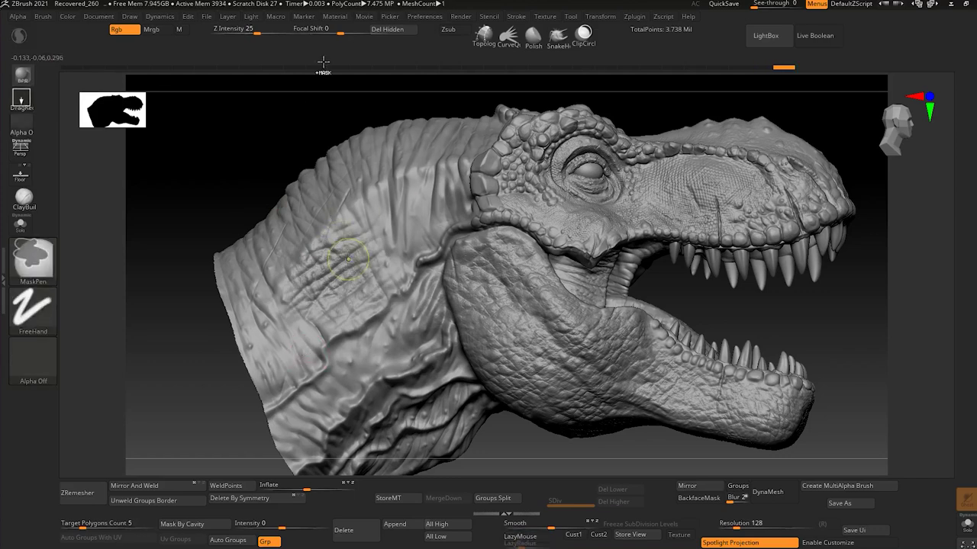
pyautogui.hotkey('ctrl', 'z')
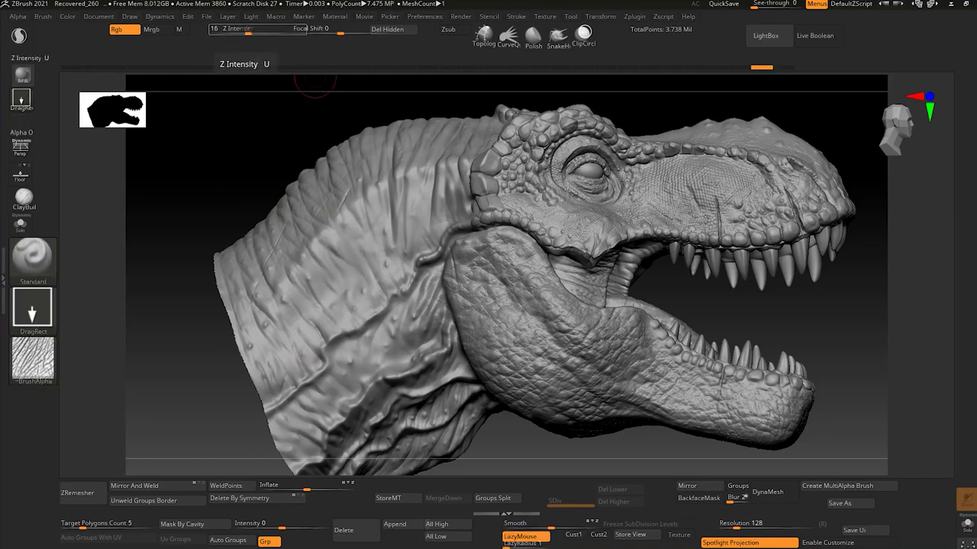
# Step: Set the Standard brush's Z Intensity to 10
pyautogui.click(245, 30)
pyautogui.hotkey('ctrl', 'z')
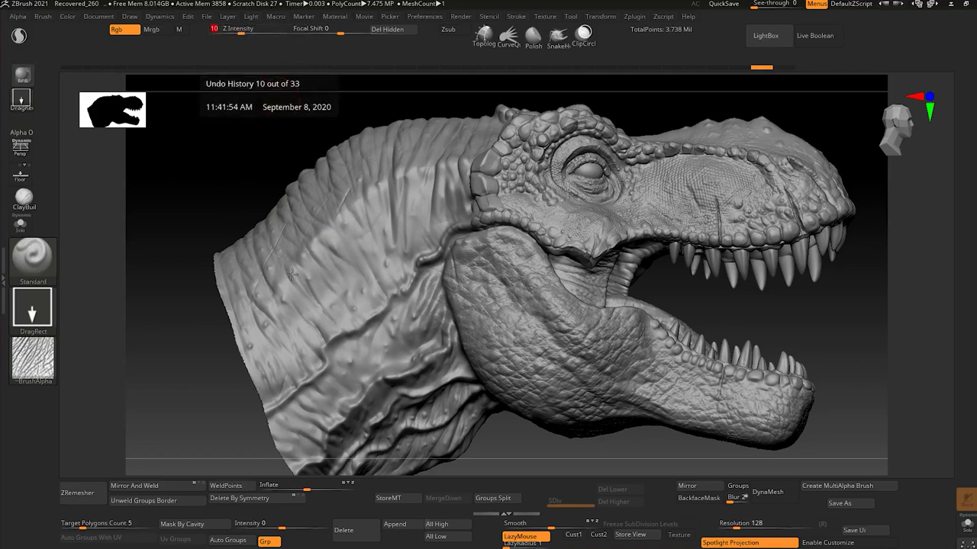
pyautogui.moveTo(321, 370); pyautogui.dragTo(307, 380)
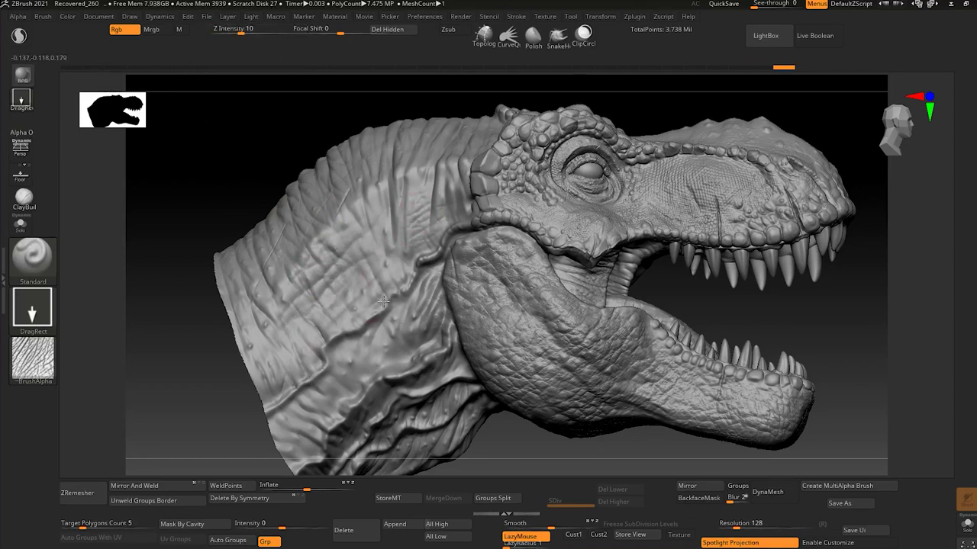
pyautogui.moveTo(384, 301); pyautogui.dragTo(383, 300)
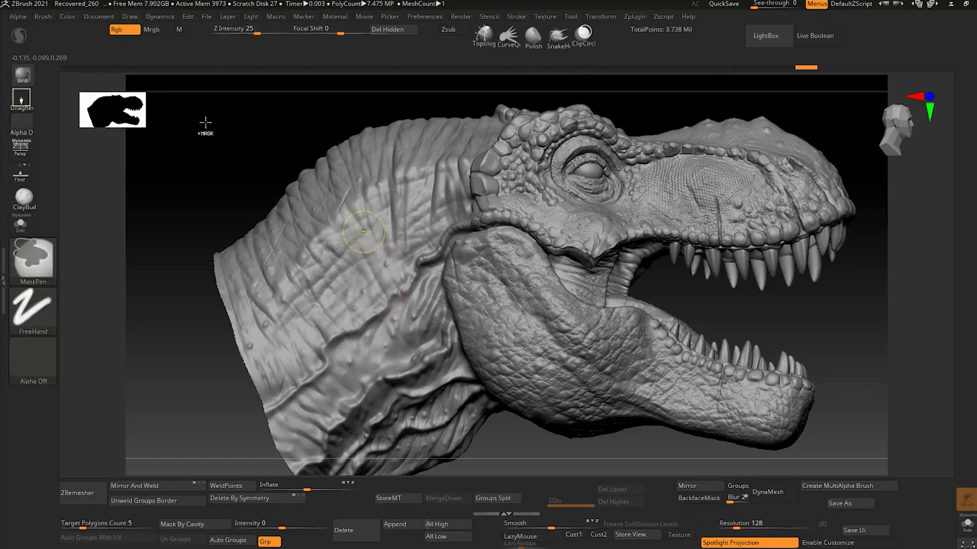
pyautogui.hotkey('ctrl', 'z')
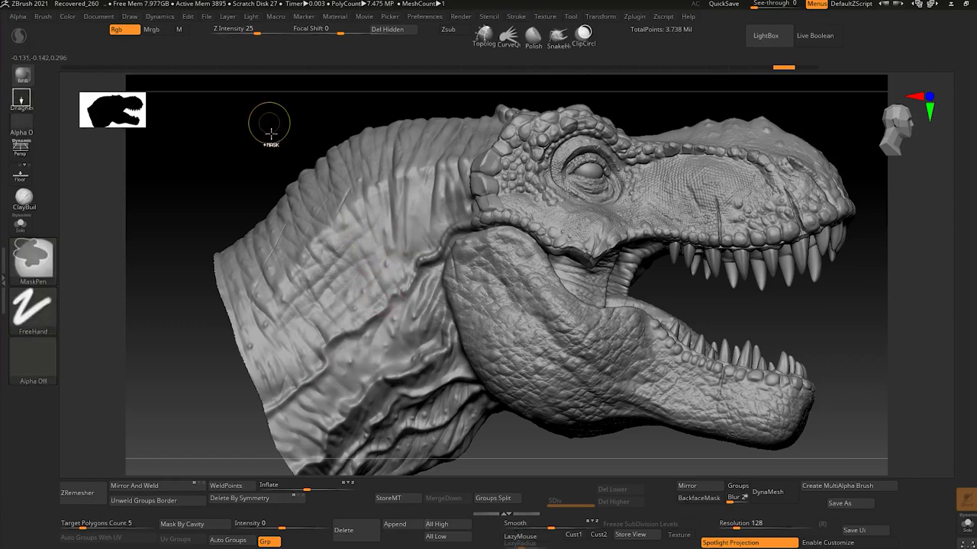
pyautogui.hotkey('ctrl', 'z')
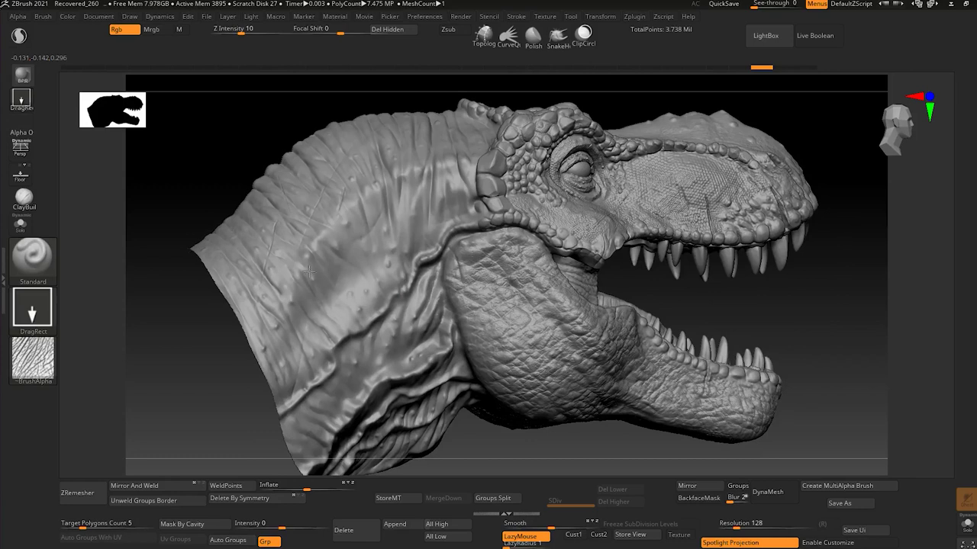
# Step: Stamp the skin alpha across the T-rex's neck, from behind the jaw to the lower throat folds
pyautogui.moveTo(399, 321); pyautogui.dragTo(435, 303)
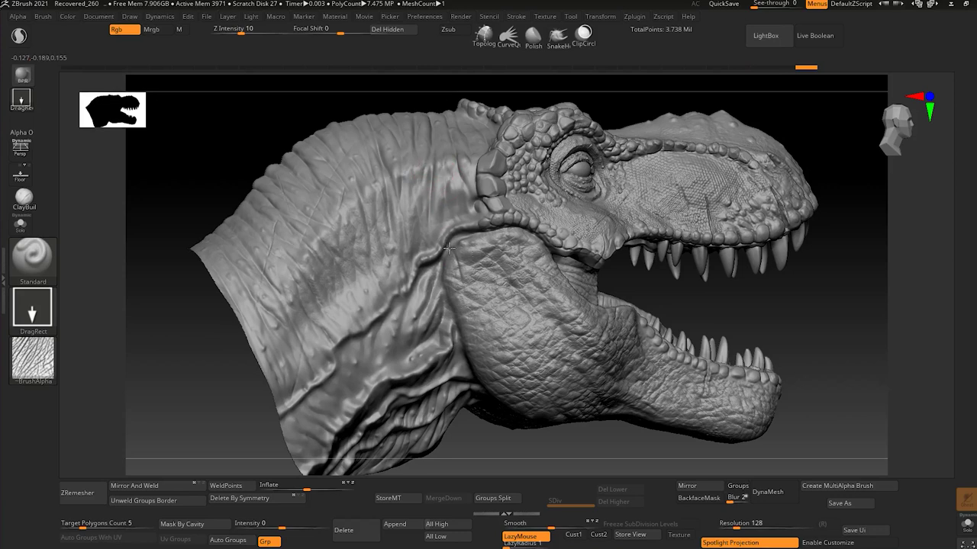
pyautogui.moveTo(476, 229); pyautogui.dragTo(478, 227)
pyautogui.moveTo(261, 302)
pyautogui.mouseDown()
pyautogui.moveTo(331, 417)
pyautogui.moveTo(372, 350)
pyautogui.mouseUp()
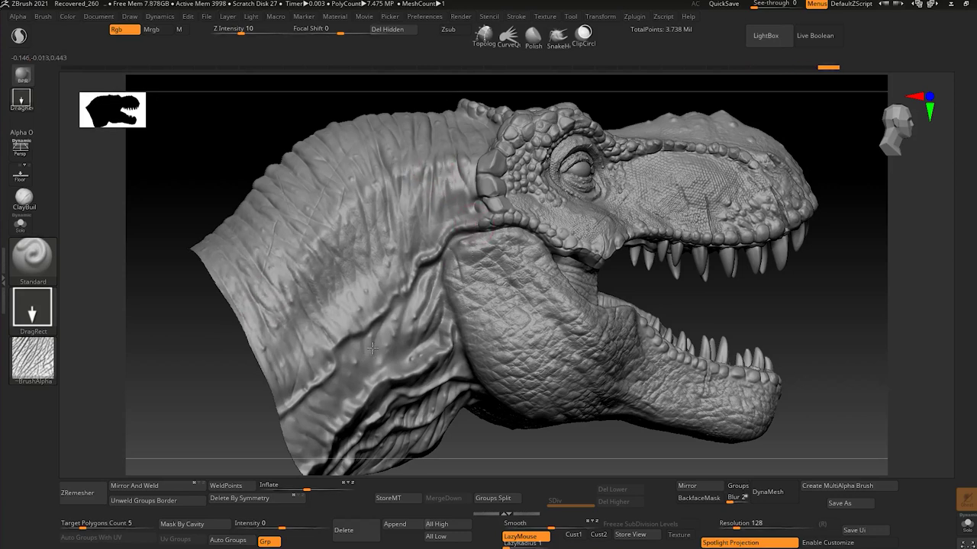
pyautogui.moveTo(226, 376); pyautogui.dragTo(268, 368)
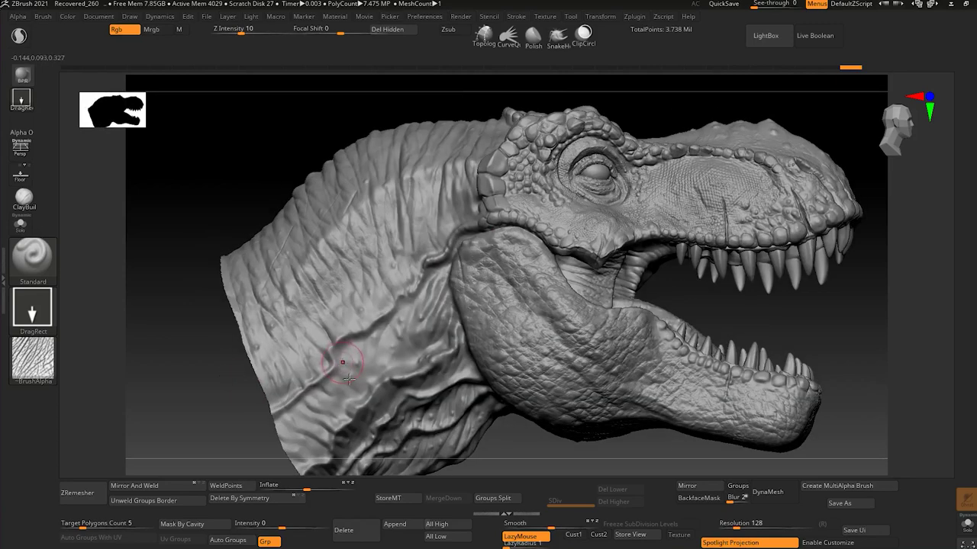
pyautogui.moveTo(394, 421)
pyautogui.mouseDown()
pyautogui.moveTo(403, 390)
pyautogui.moveTo(394, 386)
pyautogui.moveTo(414, 394)
pyautogui.moveTo(421, 362)
pyautogui.moveTo(405, 324)
pyautogui.moveTo(529, 382)
pyautogui.mouseUp()
pyautogui.moveTo(831, 356); pyautogui.dragTo(811, 328)
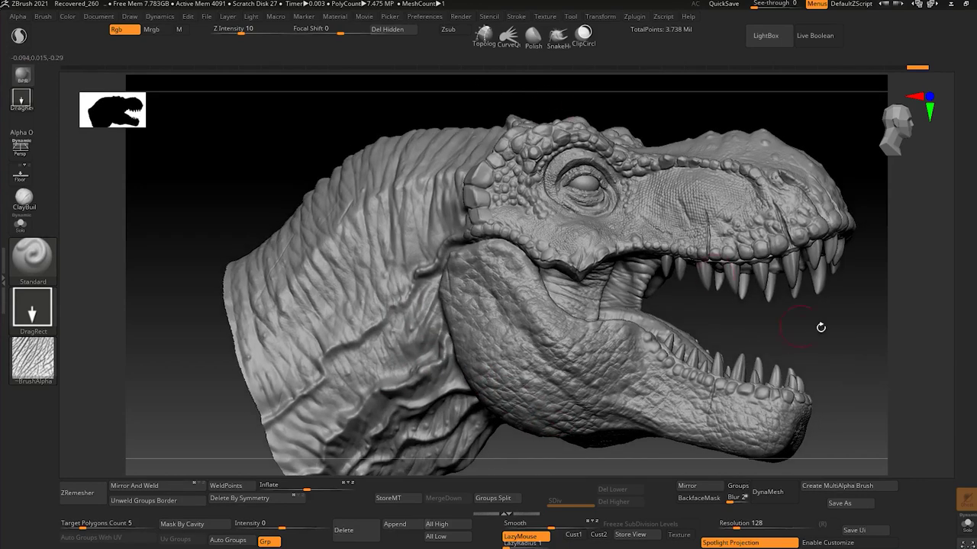
pyautogui.moveTo(805, 279); pyautogui.dragTo(765, 351)
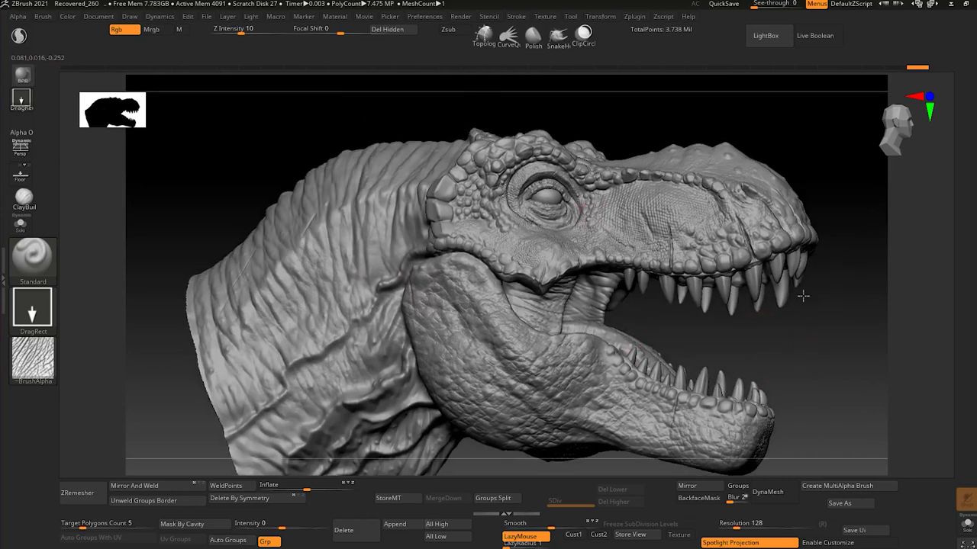
pyautogui.keyDown('alt'); pyautogui.moveTo(793, 349); pyautogui.dragTo(803, 295); pyautogui.keyUp('alt')
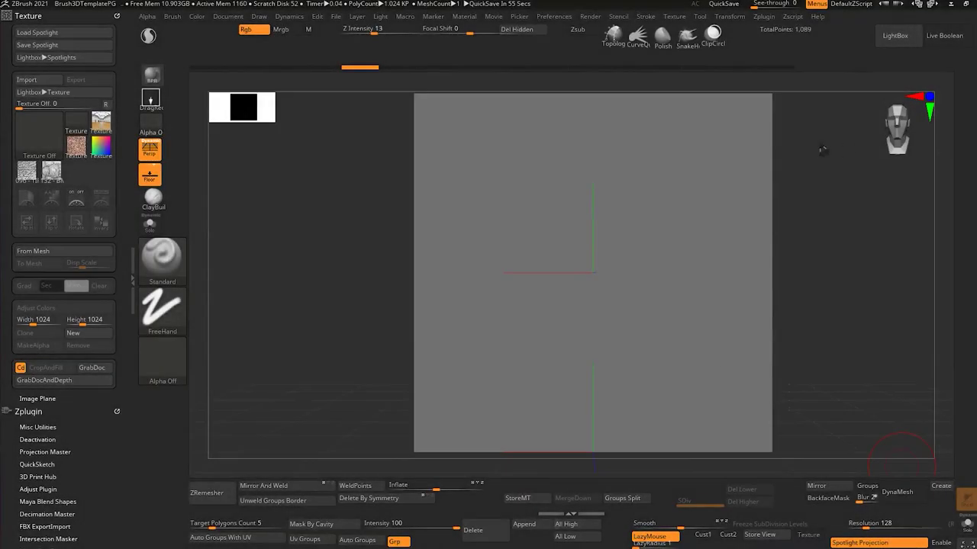
# Step: Dock the Texture palette in the side tray
pyautogui.click(673, 16)
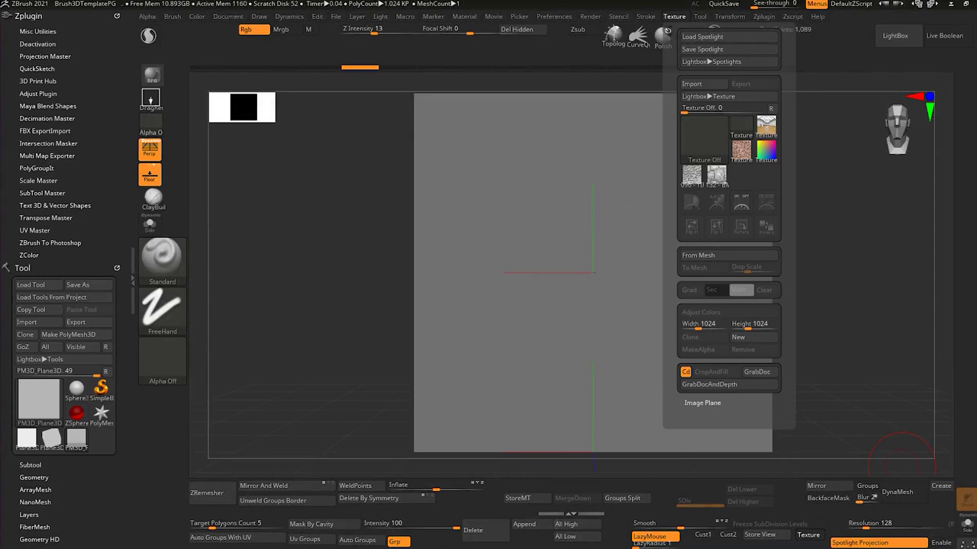
pyautogui.click(668, 33)
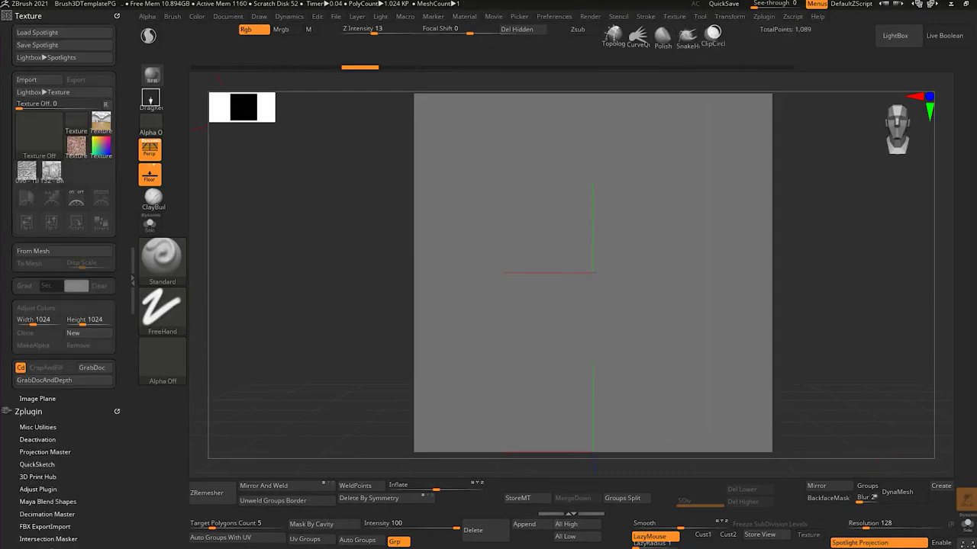
# Step: Add the 096 - TIF skin texture to Spotlight and position its image so it covers the plane
pyautogui.click(42, 139)
pyautogui.click(44, 138)
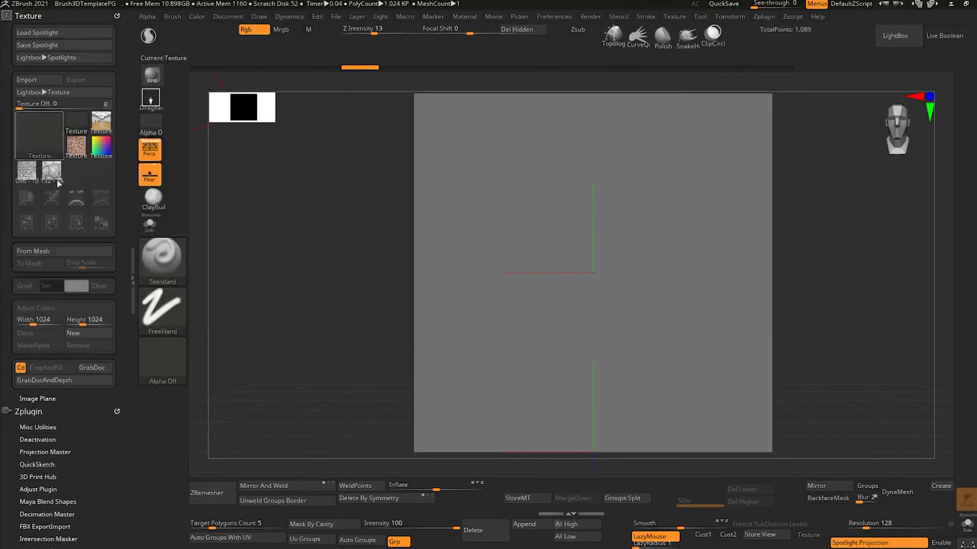
pyautogui.click(44, 139)
pyautogui.click(46, 142)
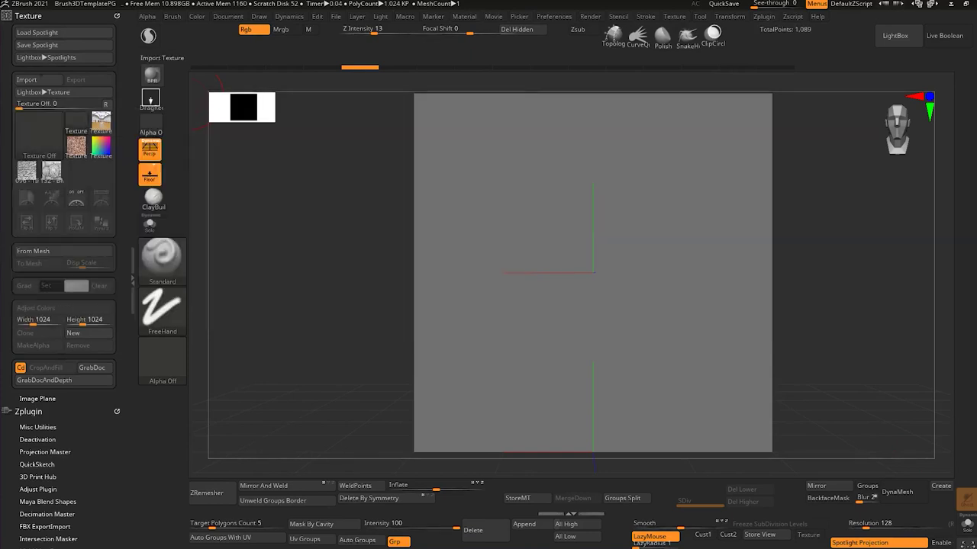
pyautogui.click(29, 181)
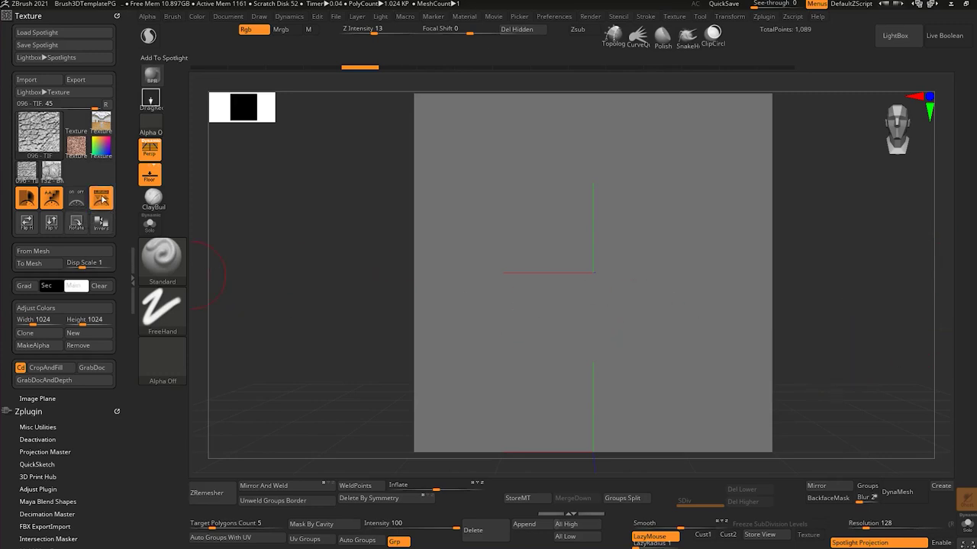
pyautogui.click(101, 199)
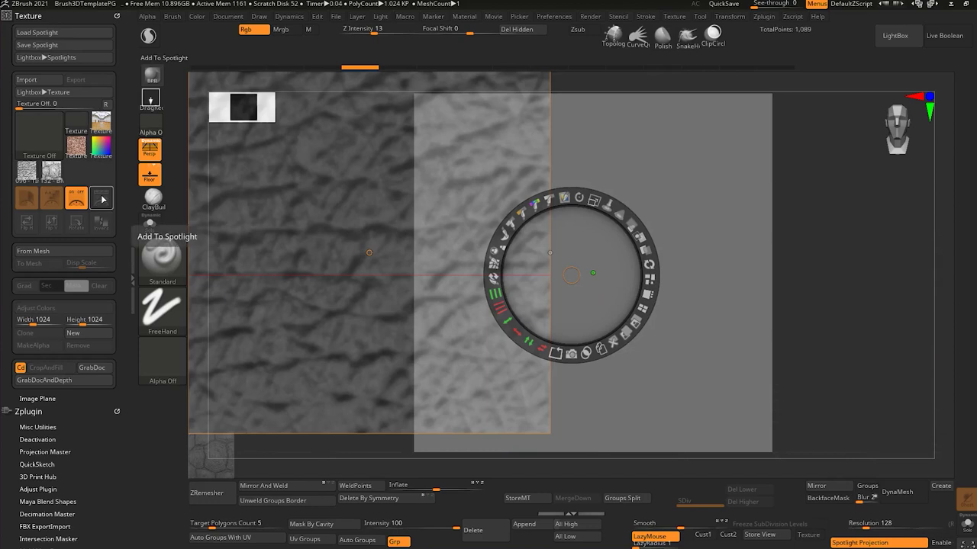
pyautogui.moveTo(338, 214); pyautogui.dragTo(561, 226)
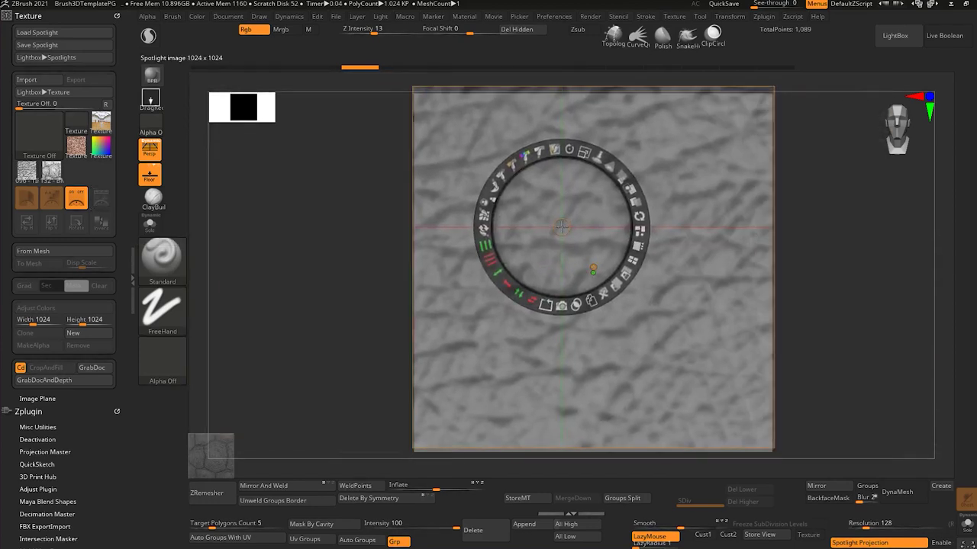
# Step: Set the Standard brush's Z Intensity to 5, leaving the Rgb channel enabled
pyautogui.click(248, 32)
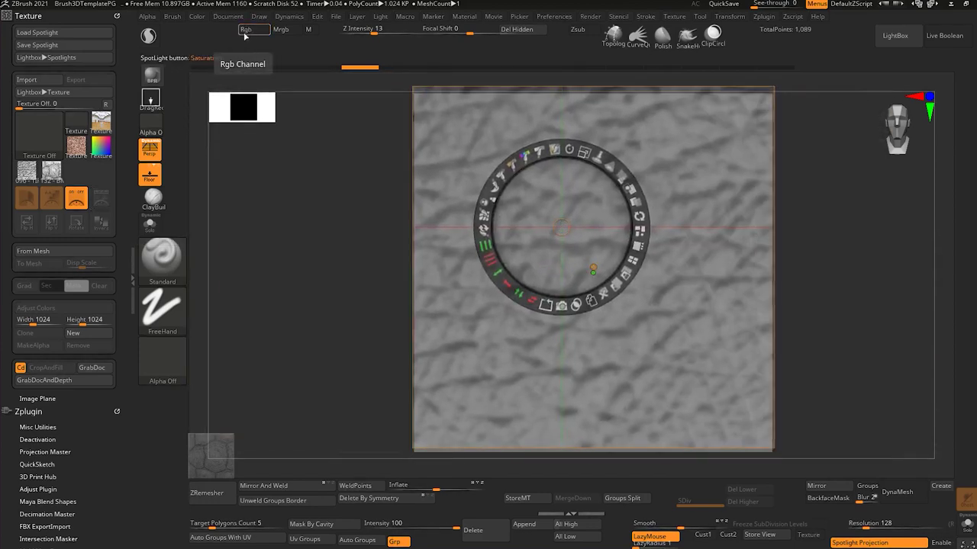
pyautogui.click(249, 32)
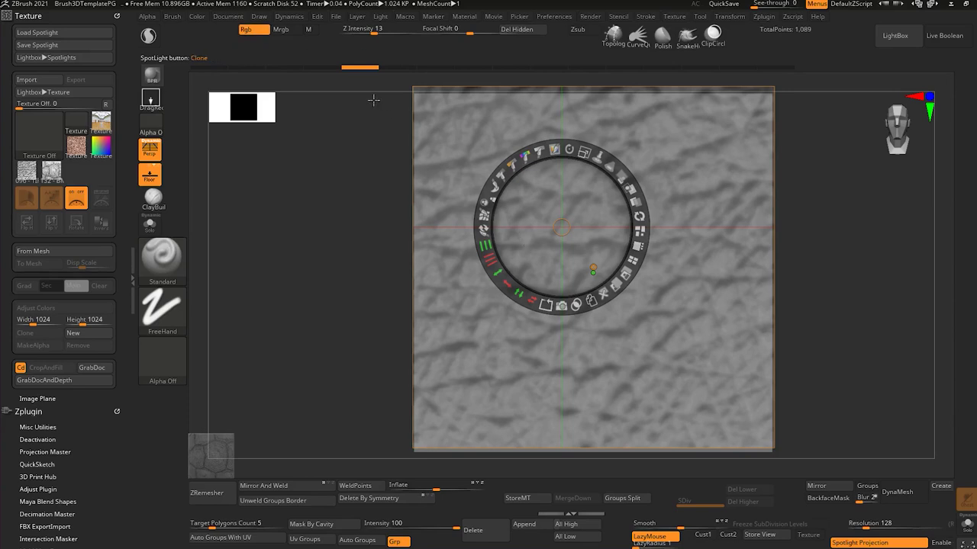
pyautogui.moveTo(374, 33); pyautogui.dragTo(365, 34)
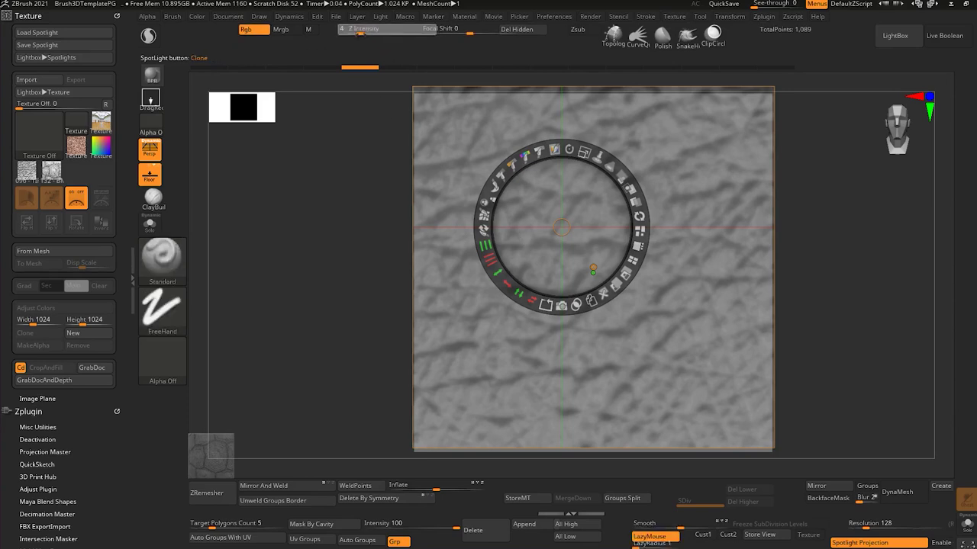
pyautogui.press('Return')
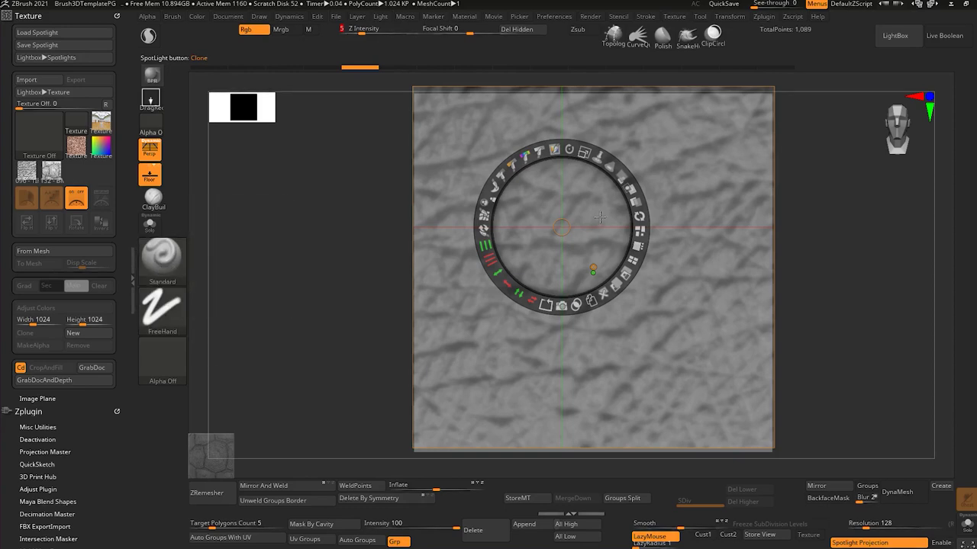
# Step: Try projecting the skin texture onto the lower middle of the unsubdivided plane, with the Spotlight image hidden to check the result
pyautogui.press('z')
pyautogui.press('s')
pyautogui.moveTo(594, 319); pyautogui.dragTo(602, 321)
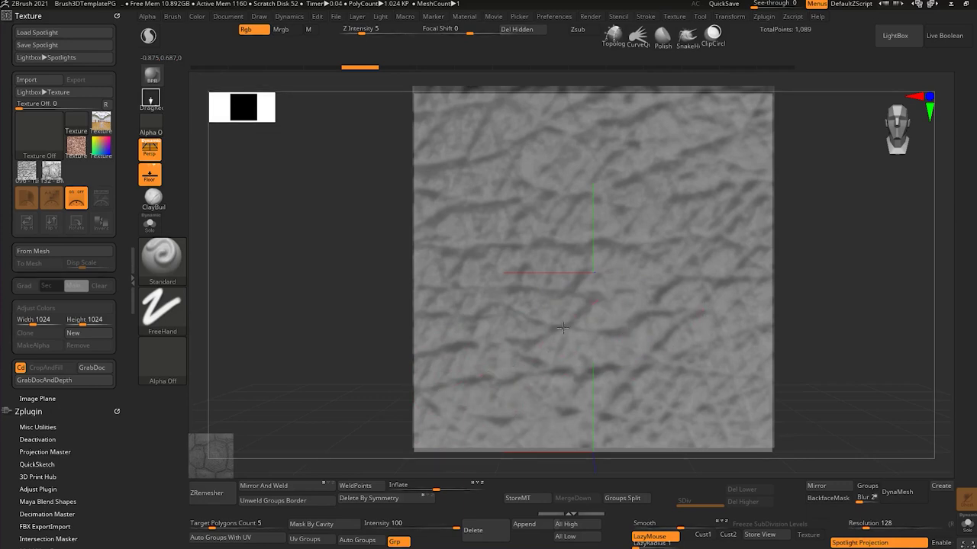
pyautogui.hotkey('shift', 'z')
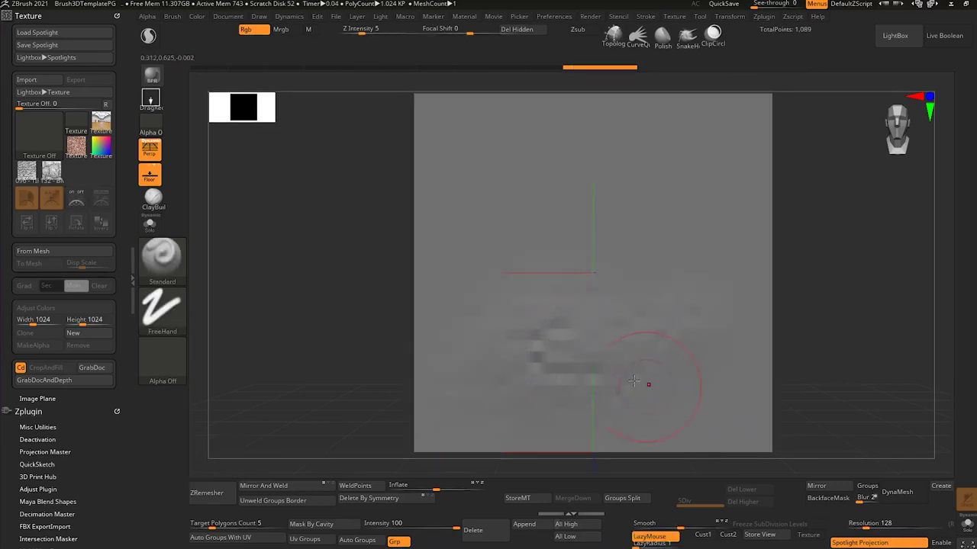
# Step: Subdivide the plane up to subdivision level 7
pyautogui.hotkey('ctrl', 'd')
pyautogui.hotkey('ctrl', 'd')
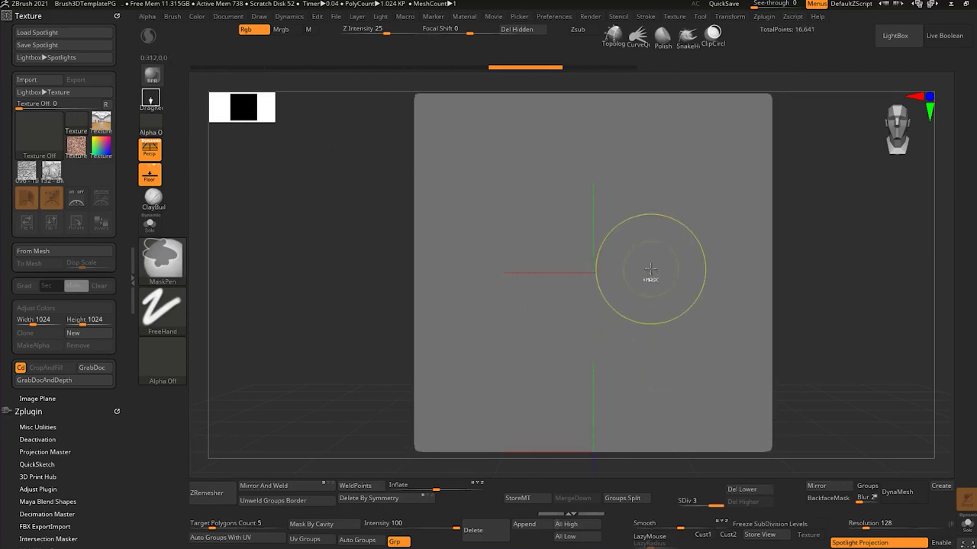
pyautogui.hotkey('ctrl', 'd')
pyautogui.hotkey('ctrl', 'd')
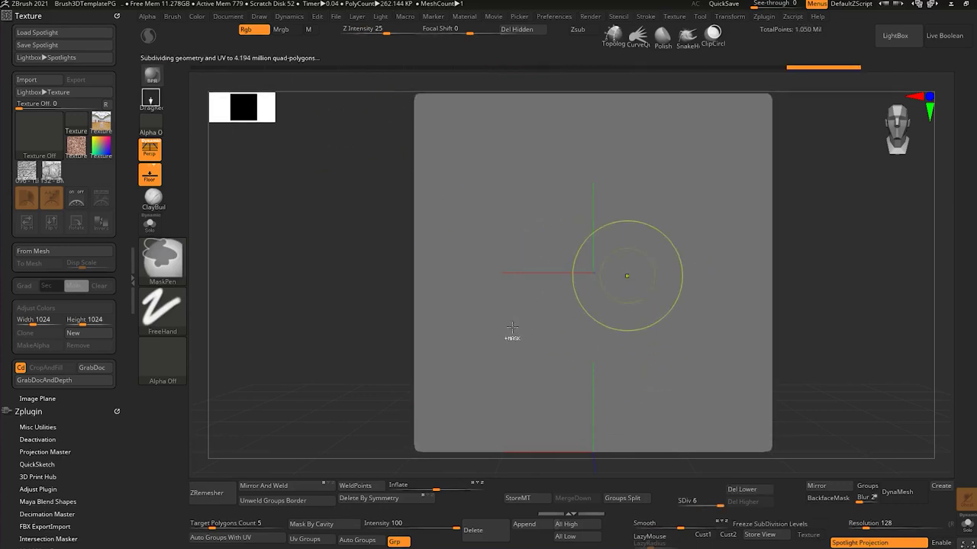
pyautogui.press('shift')
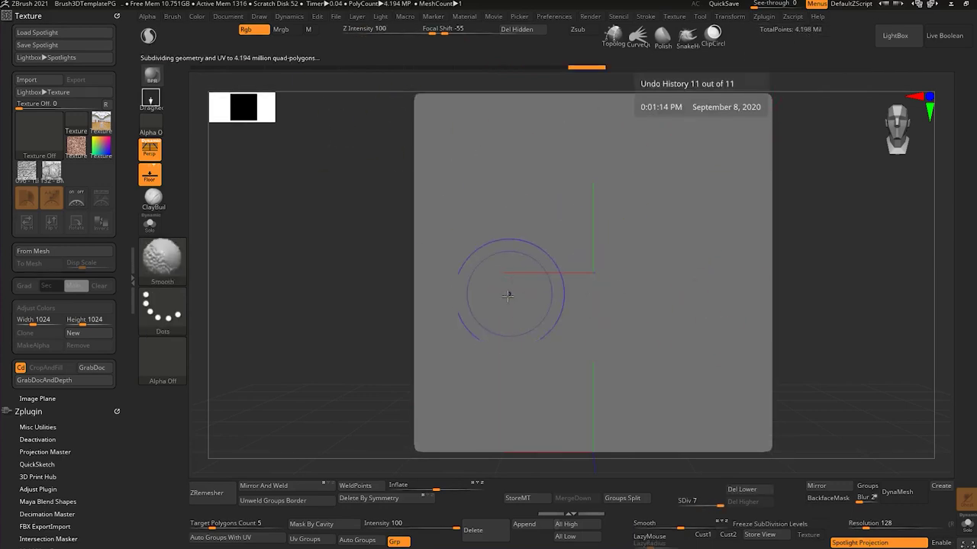
# Step: Project the Spotlight skin texture across the middle and upper parts of the subdivided plane and undo the last strokes
pyautogui.hotkey('shift', 'z')
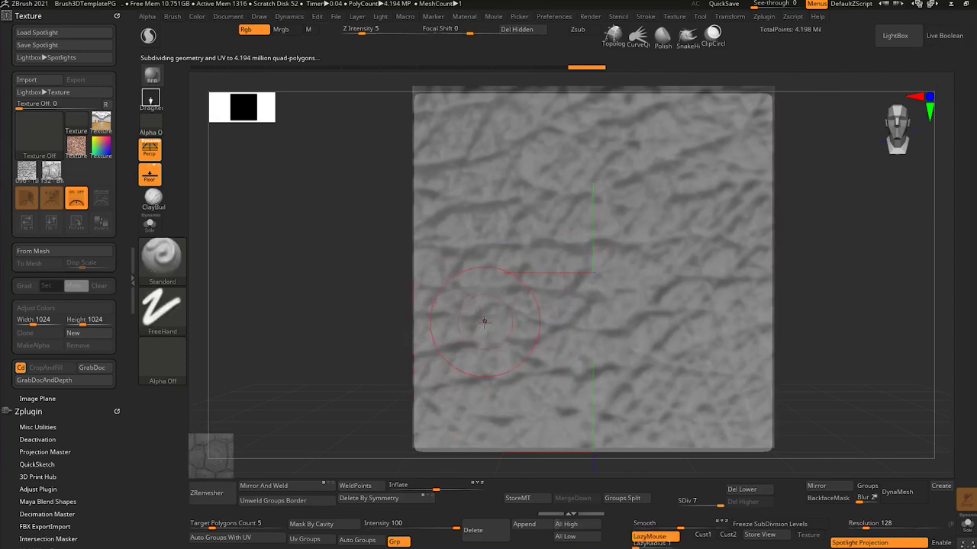
pyautogui.moveTo(643, 341)
pyautogui.mouseDown()
pyautogui.moveTo(676, 337)
pyautogui.moveTo(515, 338)
pyautogui.moveTo(563, 340)
pyautogui.mouseUp()
pyautogui.hotkey('shift', 'z')
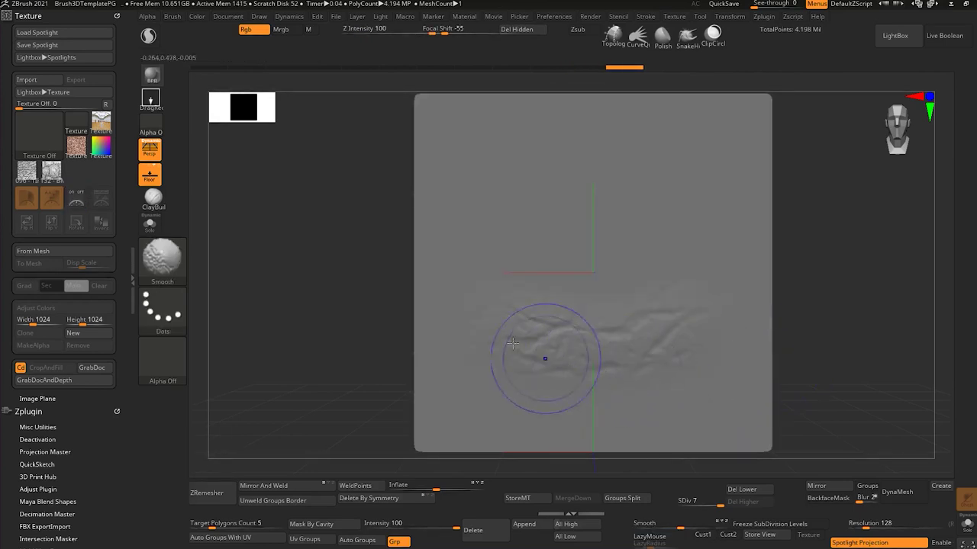
pyautogui.hotkey('shift', 'z')
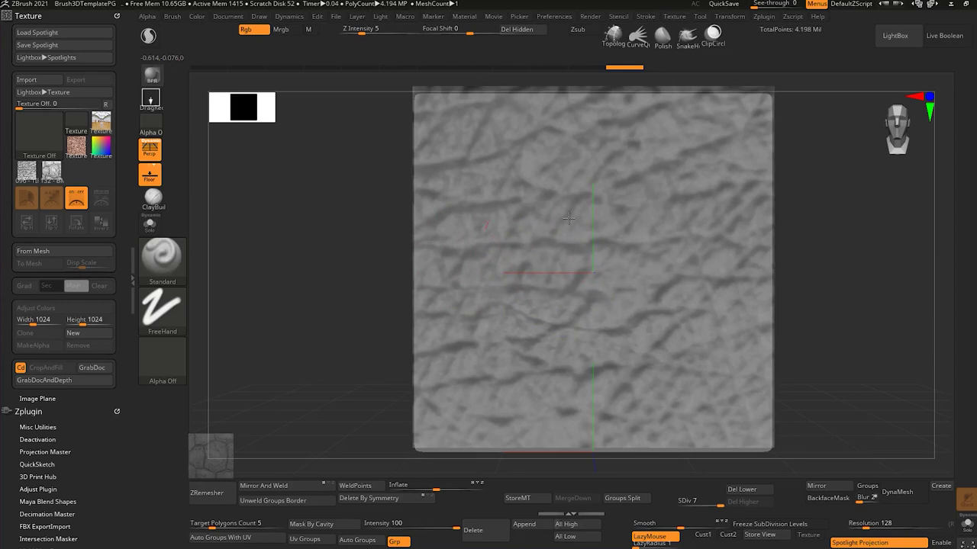
pyautogui.hotkey('shift', 'z')
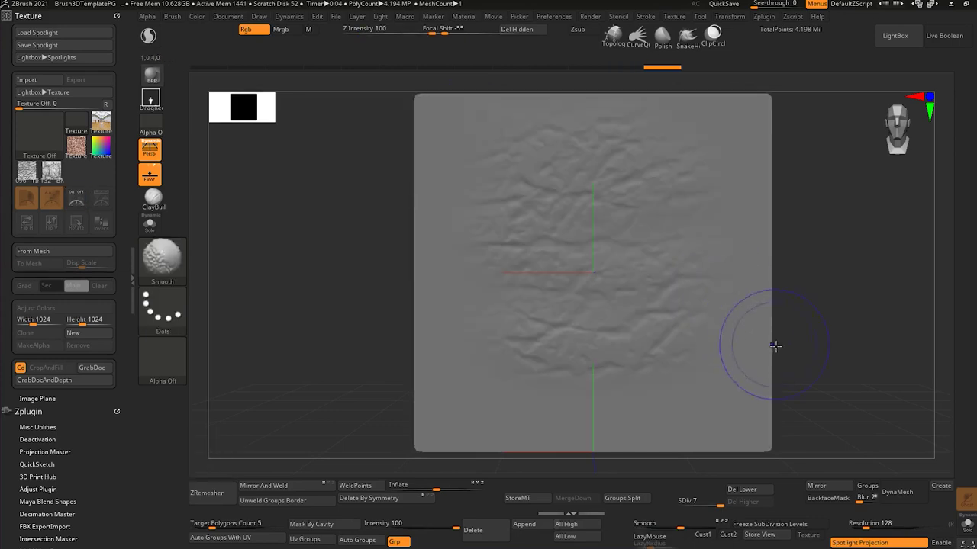
pyautogui.moveTo(853, 297)
pyautogui.mouseDown()
pyautogui.moveTo(850, 277)
pyautogui.moveTo(852, 296)
pyautogui.mouseUp()
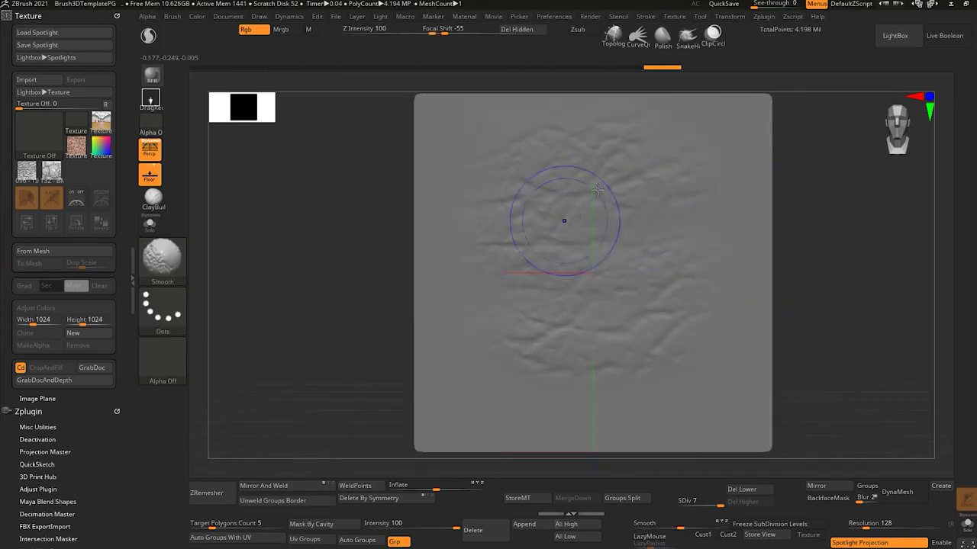
pyautogui.hotkey('ctrl', 'z')
pyautogui.hotkey('ctrl', 'z')
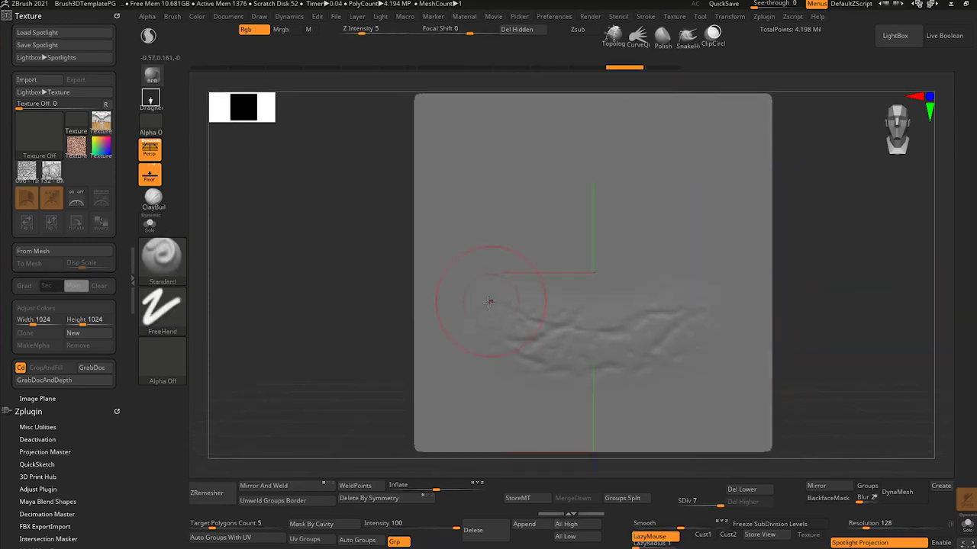
# Step: Give the Standard brush the DragRect stroke and the ~BrushAlpha skin alpha
pyautogui.keyDown('alt'); pyautogui.moveTo(898, 361); pyautogui.dragTo(901, 379); pyautogui.keyUp('alt')
pyautogui.click(161, 309)
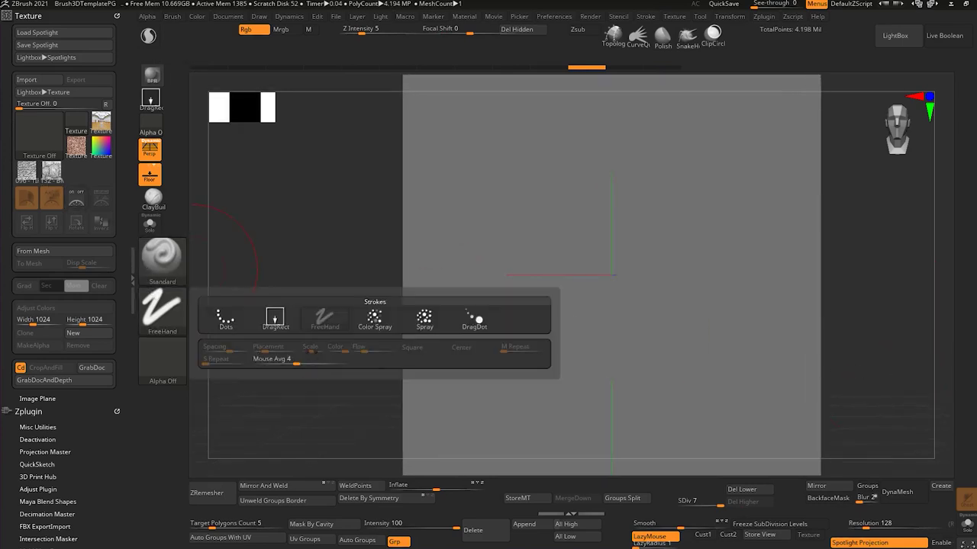
pyautogui.click(273, 319)
pyautogui.click(175, 356)
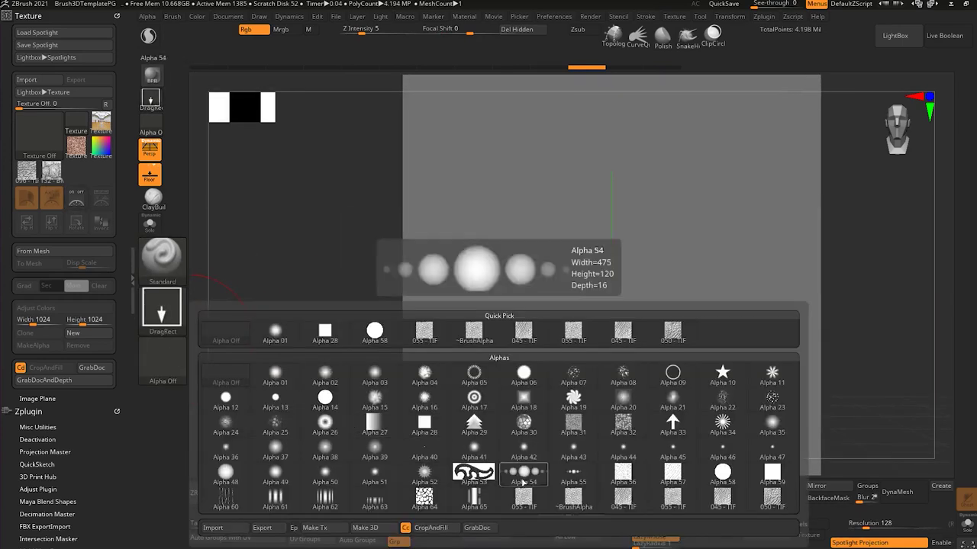
pyautogui.click(589, 506)
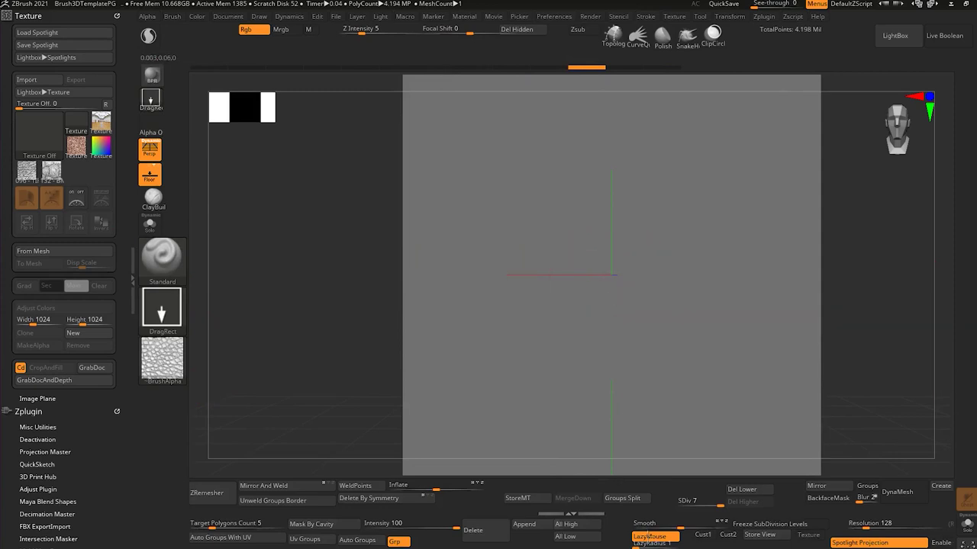
# Step: Set Z Intensity to 12 and stamp the skin alpha large from the plane's centre outward
pyautogui.hotkey('ctrl', 'z')
pyautogui.click(373, 32)
pyautogui.press('Return')
pyautogui.moveTo(584, 277); pyautogui.dragTo(618, 495)
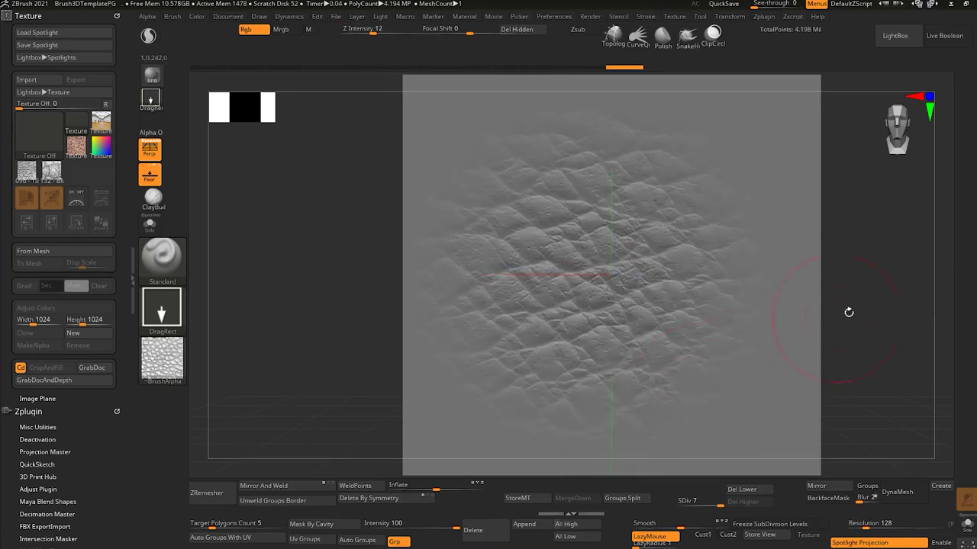
# Step: Store a morph target of the plane with its stamped skin detail
pyautogui.keyDown('ctrl'); pyautogui.moveTo(840, 316); pyautogui.dragTo(893, 355, button='right'); pyautogui.keyUp('ctrl')
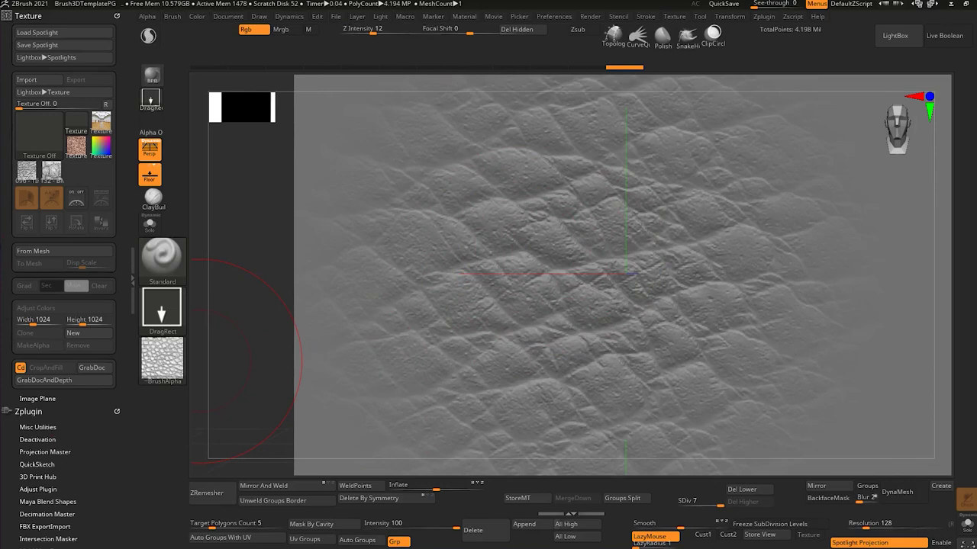
pyautogui.scroll(-15, 61, 282)
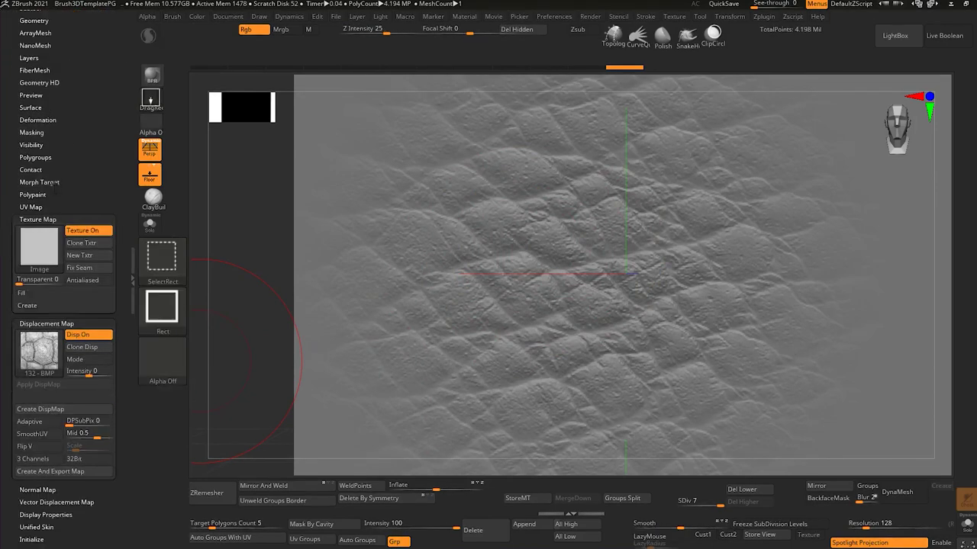
pyautogui.click(39, 182)
pyautogui.click(29, 193)
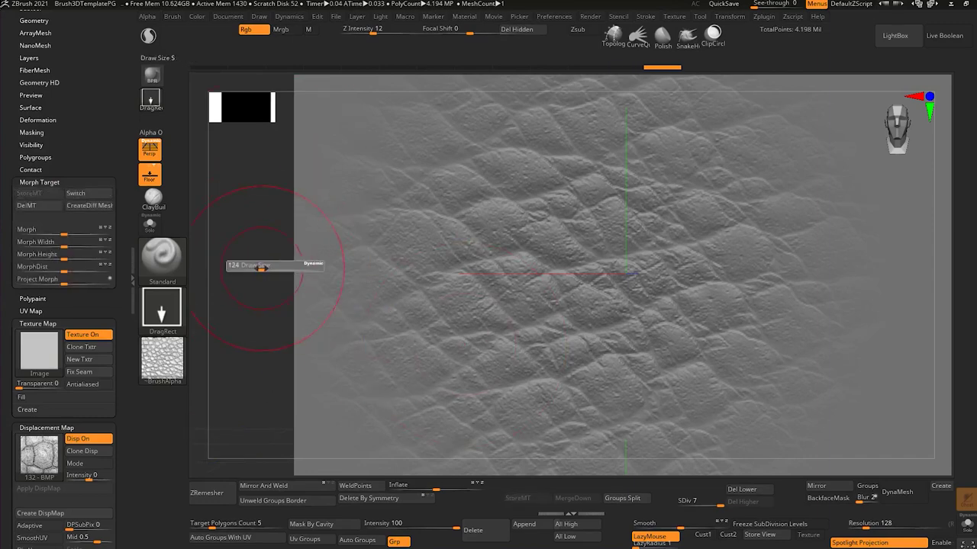
# Step: Select the Displace brush, undo the trial strokes on the scales, and set its Z Intensity to 10
pyautogui.click(168, 259)
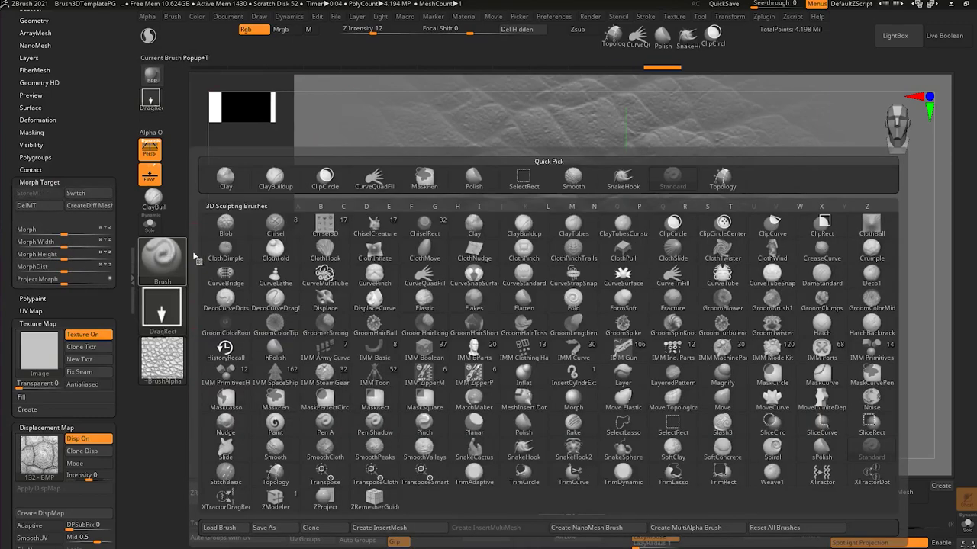
pyautogui.press('d')
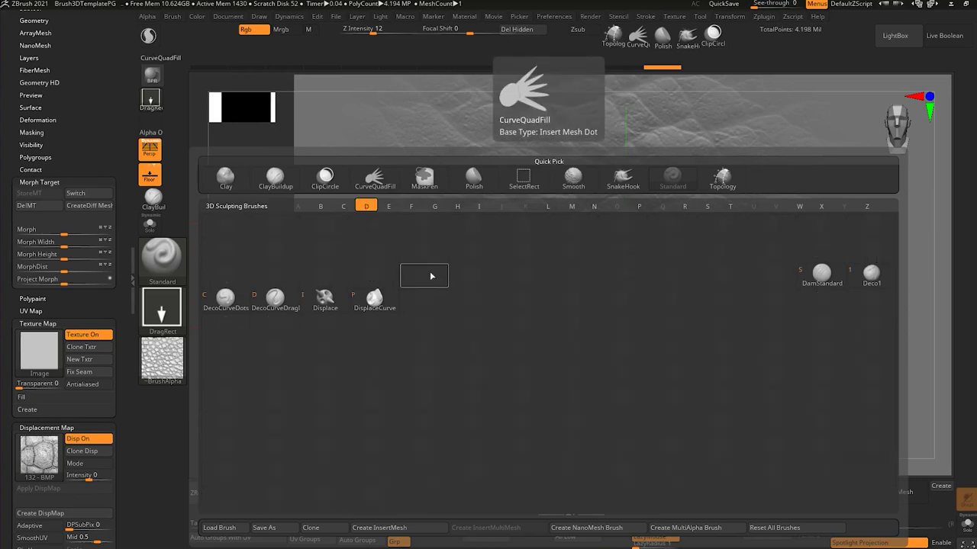
pyautogui.click(325, 299)
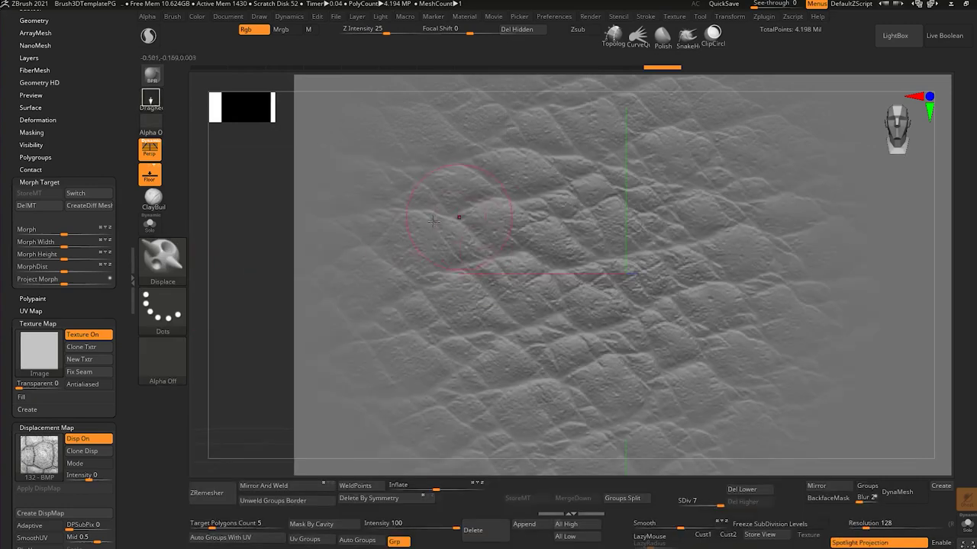
pyautogui.moveTo(238, 236); pyautogui.dragTo(239, 234)
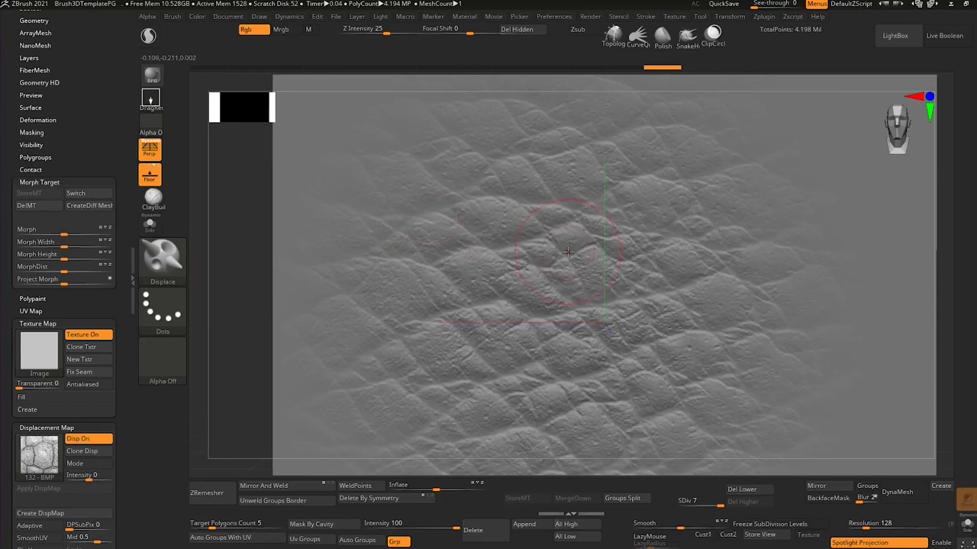
pyautogui.click(701, 293)
pyautogui.hotkey('ctrl', 'z')
pyautogui.moveTo(387, 33); pyautogui.dragTo(376, 32)
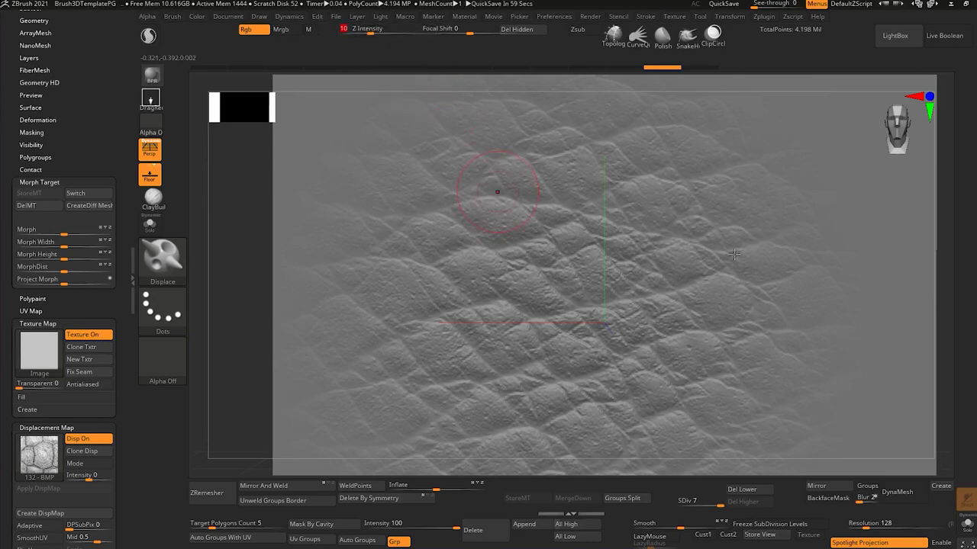
# Step: Swell individual skin scales around and to the right of the plane's centre with the Displace brush to vary their height
pyautogui.click(693, 296)
pyautogui.click(719, 296)
pyautogui.click(721, 296)
pyautogui.click(723, 297)
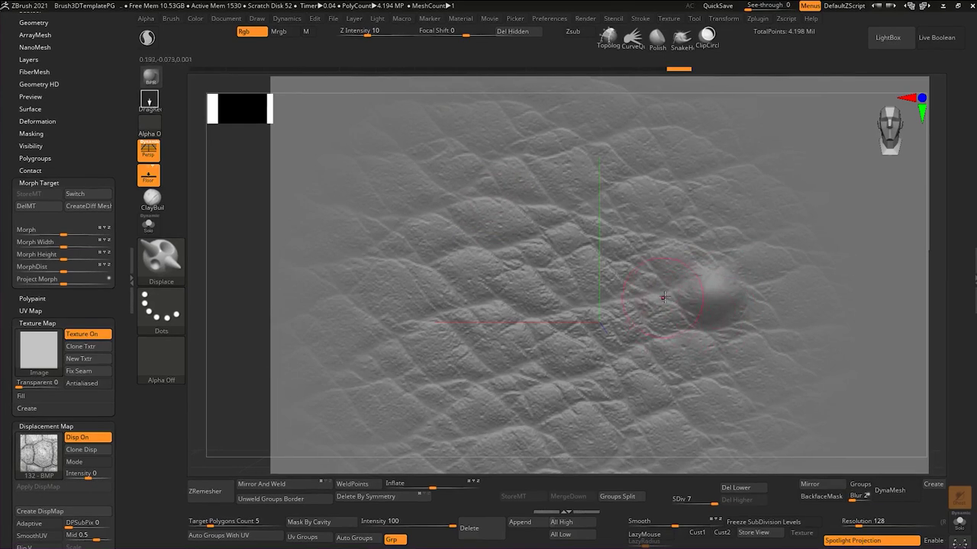
pyautogui.click(669, 249)
pyautogui.click(671, 248)
pyautogui.click(673, 246)
pyautogui.click(566, 240)
pyautogui.click(563, 238)
pyautogui.click(562, 237)
pyautogui.click(563, 241)
pyautogui.click(566, 244)
pyautogui.click(595, 254)
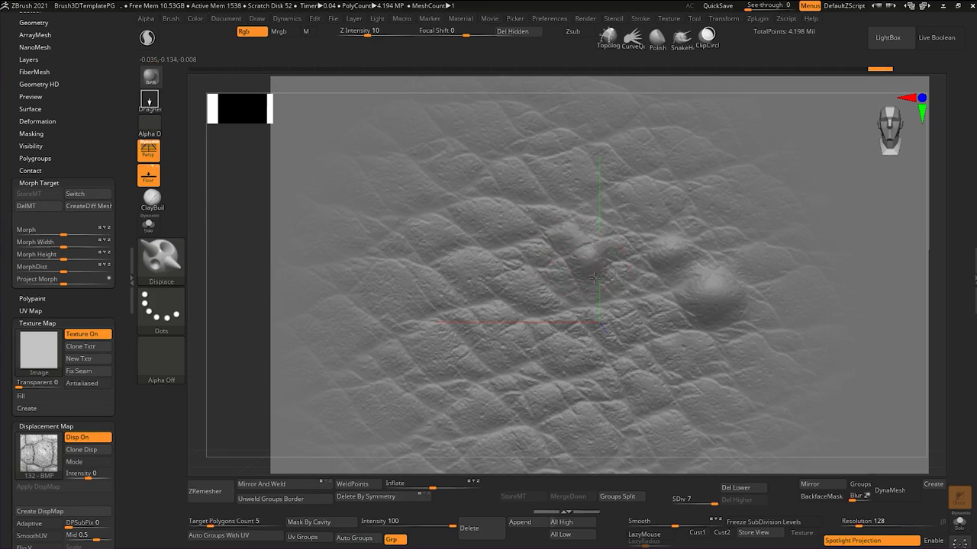
pyautogui.click(487, 308)
pyautogui.click(494, 307)
pyautogui.click(504, 307)
pyautogui.click(709, 242)
pyautogui.click(686, 345)
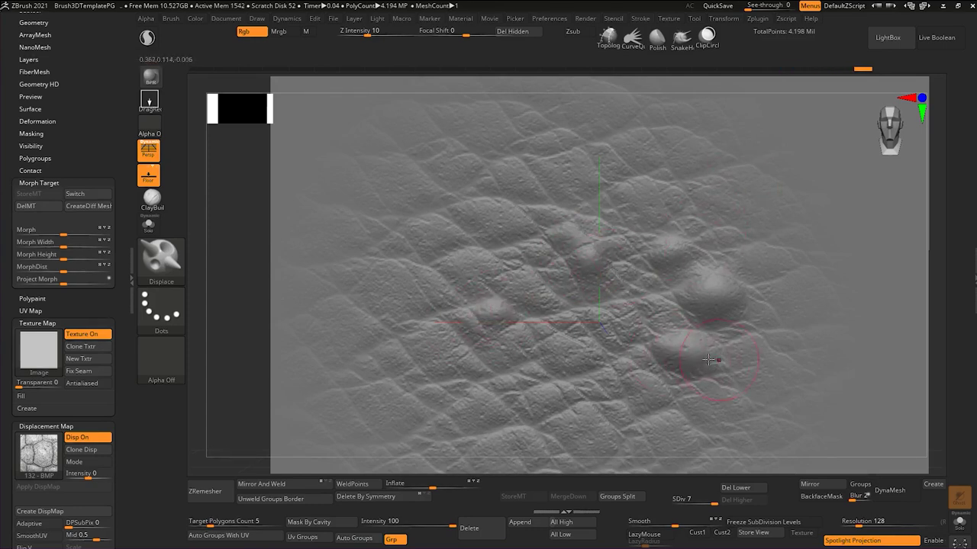
pyautogui.click(638, 385)
pyautogui.click(754, 294)
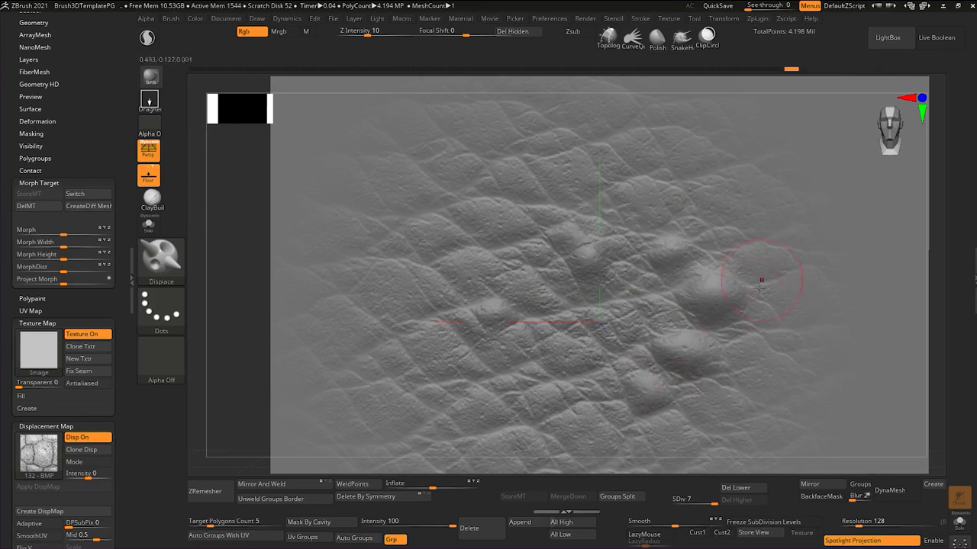
pyautogui.moveTo(598, 320)
pyautogui.mouseDown()
pyautogui.moveTo(617, 337)
pyautogui.moveTo(527, 338)
pyautogui.moveTo(577, 352)
pyautogui.mouseUp()
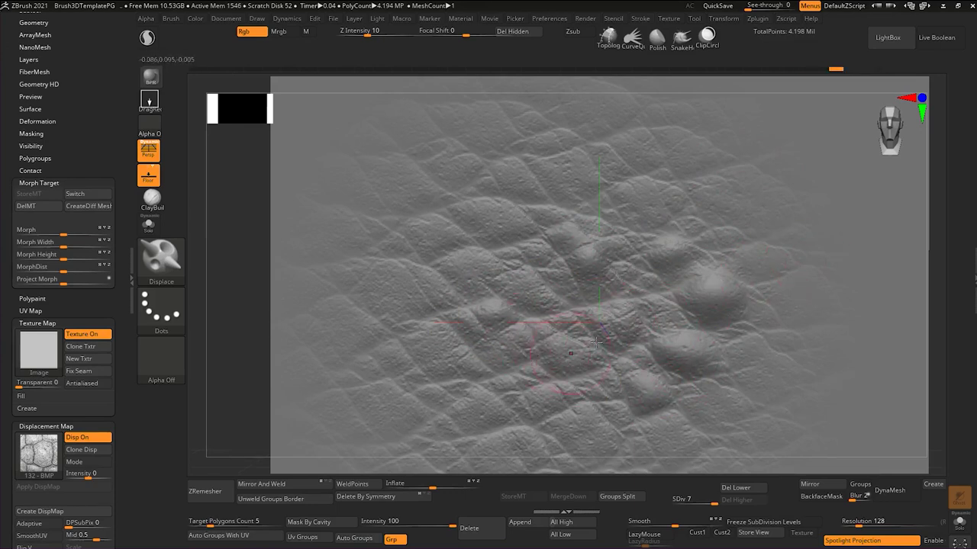
pyautogui.click(734, 261)
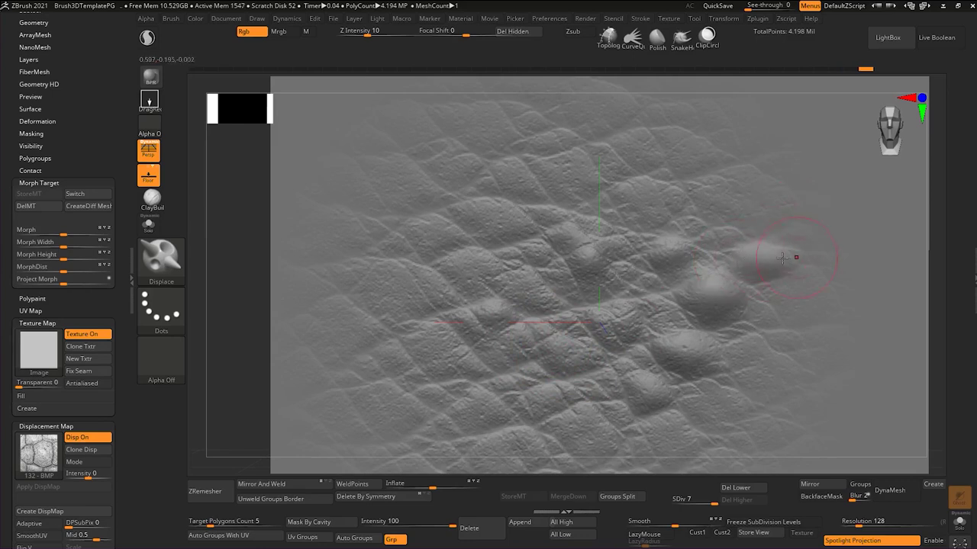
pyautogui.click(752, 256)
pyautogui.moveTo(717, 256); pyautogui.dragTo(737, 261)
pyautogui.press('s')
pyautogui.click(785, 248)
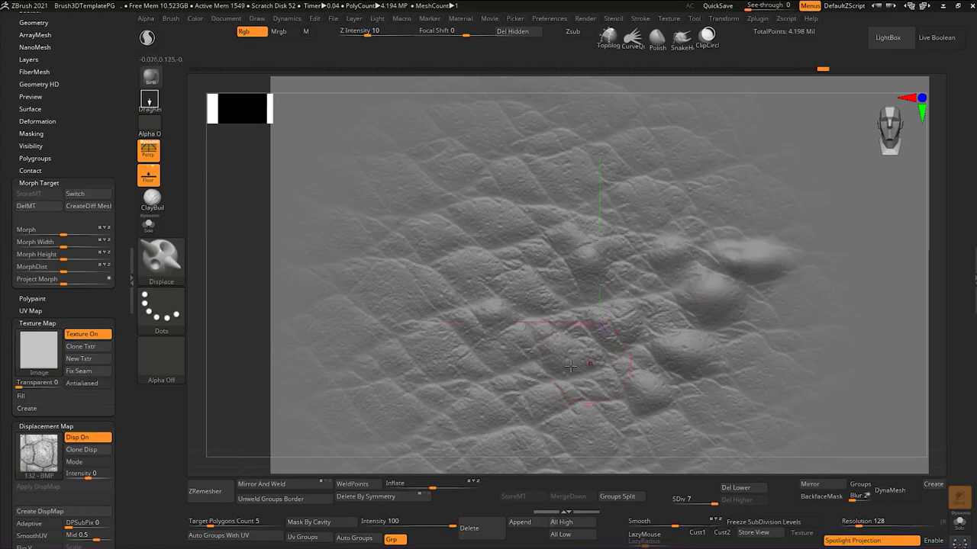
# Step: Blend the most swollen scales right of centre back toward the stored morph target using the Morph brush at Z Intensity 3
pyautogui.click(168, 256)
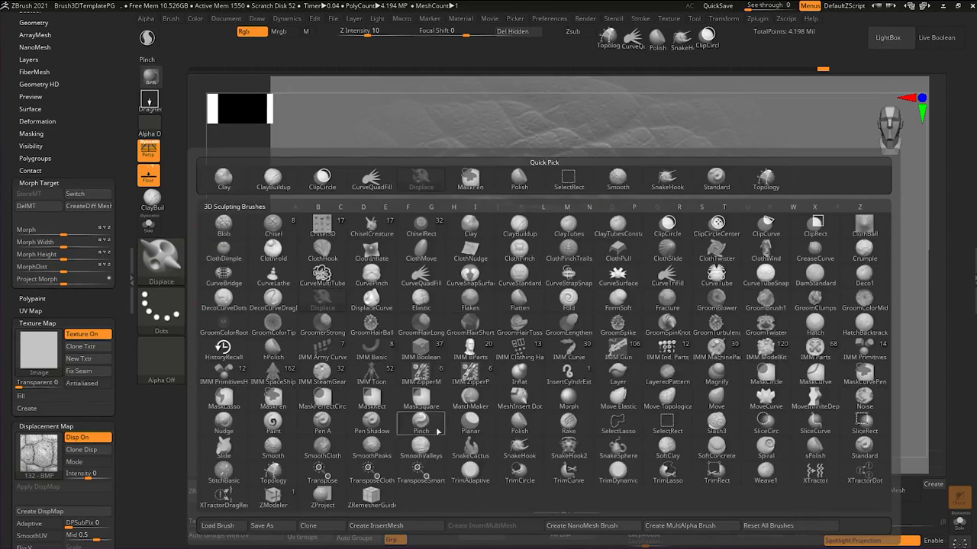
pyautogui.press('m')
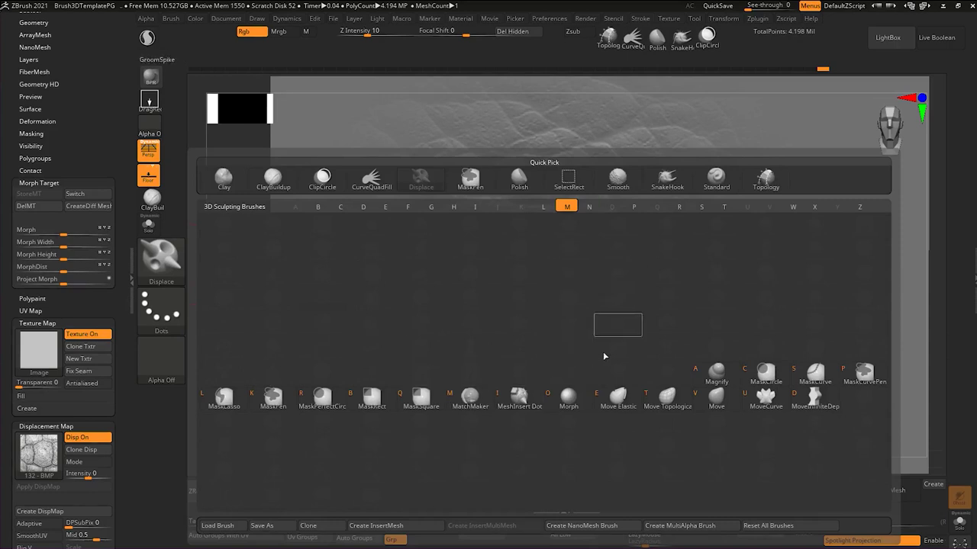
pyautogui.click(569, 393)
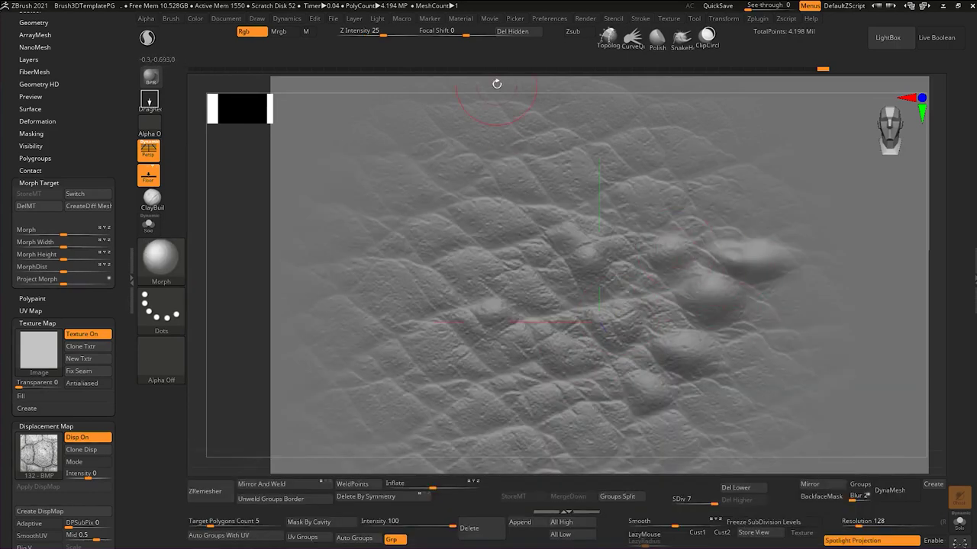
pyautogui.moveTo(383, 32); pyautogui.dragTo(357, 32)
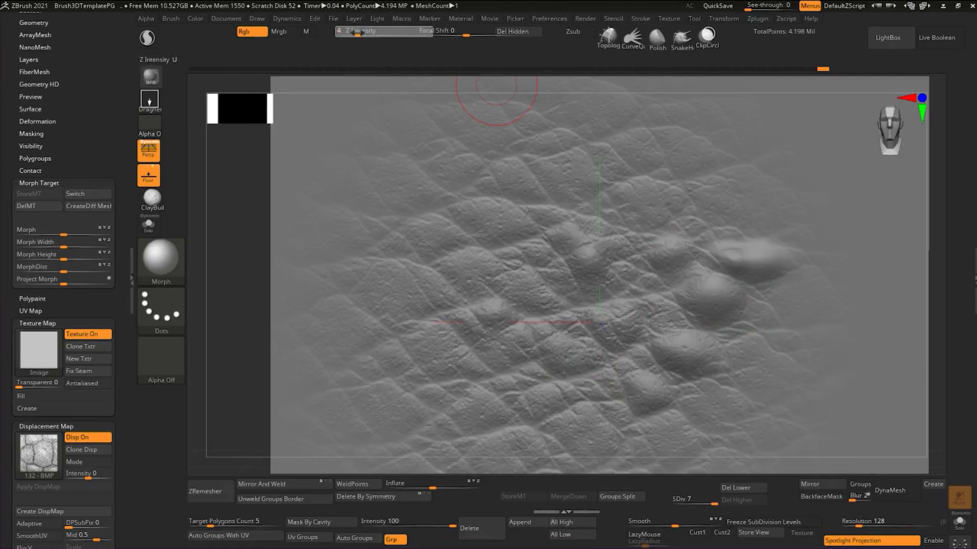
pyautogui.moveTo(932, 262); pyautogui.dragTo(932, 241)
pyautogui.moveTo(723, 286)
pyautogui.mouseDown()
pyautogui.moveTo(689, 306)
pyautogui.moveTo(744, 298)
pyautogui.mouseUp()
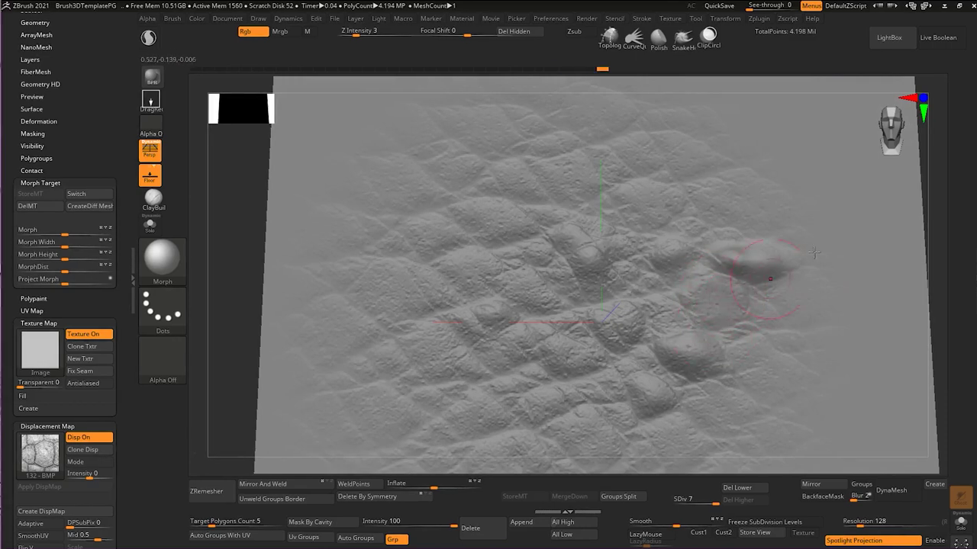
# Step: Soften the bulging scales across the right half of the plane with light Morph brush strokes toward the stored morph target
pyautogui.moveTo(933, 224); pyautogui.dragTo(934, 239)
pyautogui.moveTo(755, 304); pyautogui.dragTo(732, 309)
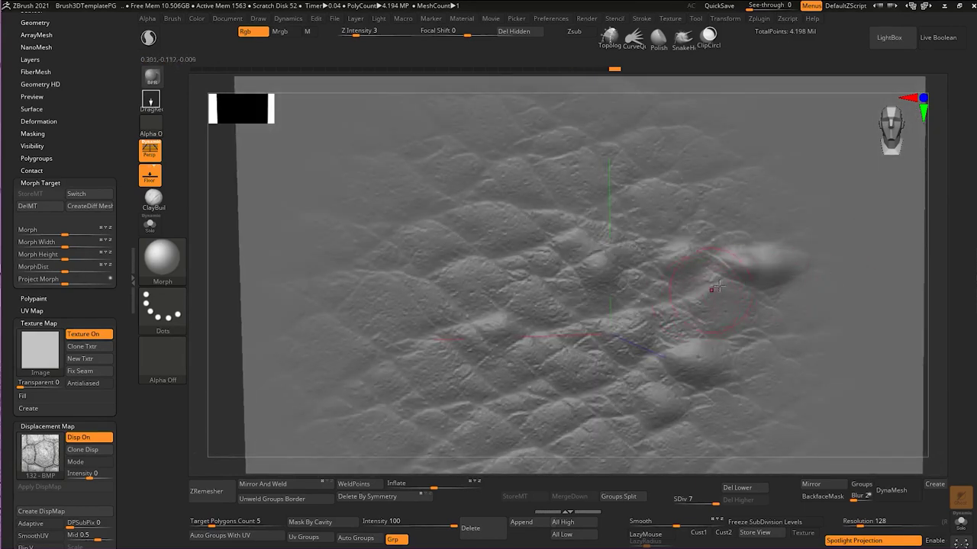
pyautogui.moveTo(742, 267); pyautogui.dragTo(766, 258)
pyautogui.moveTo(767, 259); pyautogui.dragTo(771, 270)
pyautogui.hotkey('ctrl', 'shift', 'z')
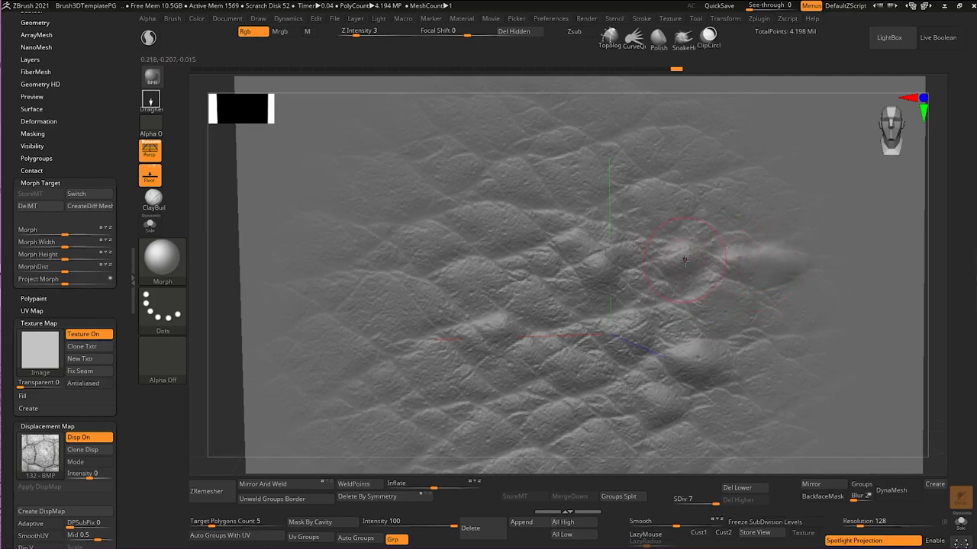
pyautogui.hotkey('ctrl', 'shift', 'z')
pyautogui.hotkey('ctrl', 'shift', 'z')
pyautogui.hotkey('ctrl', 'shift', 'z')
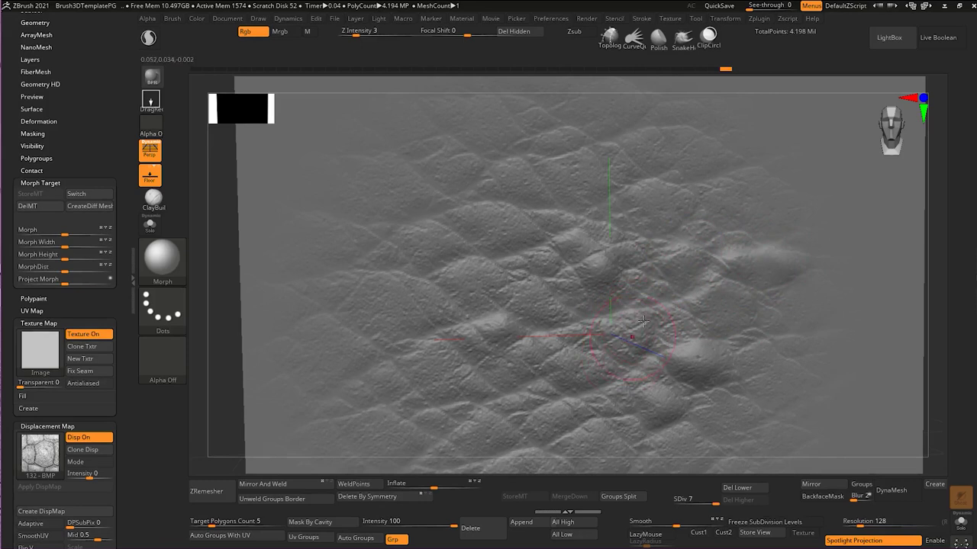
pyautogui.hotkey('ctrl', 'shift', 'z')
pyautogui.hotkey('ctrl', 'shift', 'z')
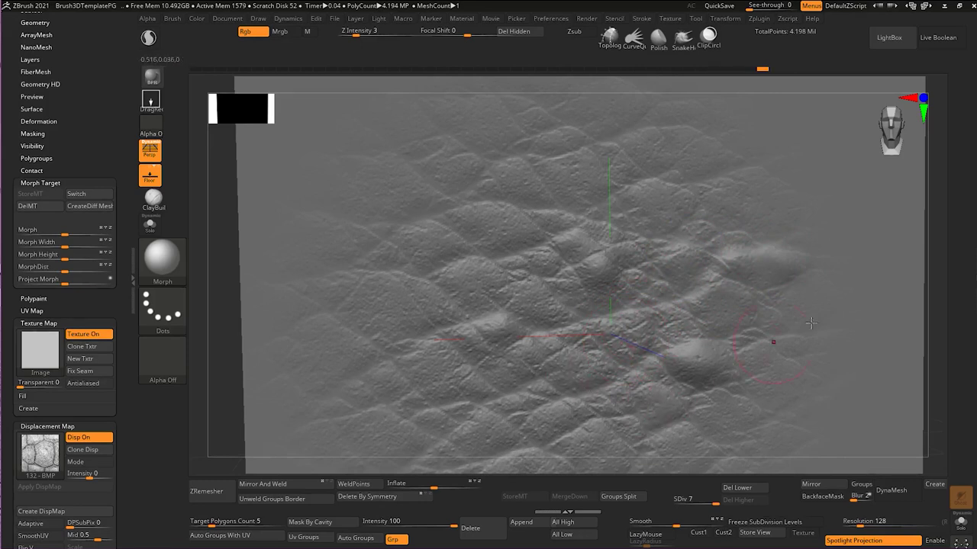
pyautogui.hotkey('ctrl', 'shift', 'z')
pyautogui.hotkey('ctrl', 'shift', 'z')
# Step: Flatten the raised scale at the plane's centre and the scales just above it with the Morph brush
pyautogui.moveTo(925, 259); pyautogui.dragTo(791, 267)
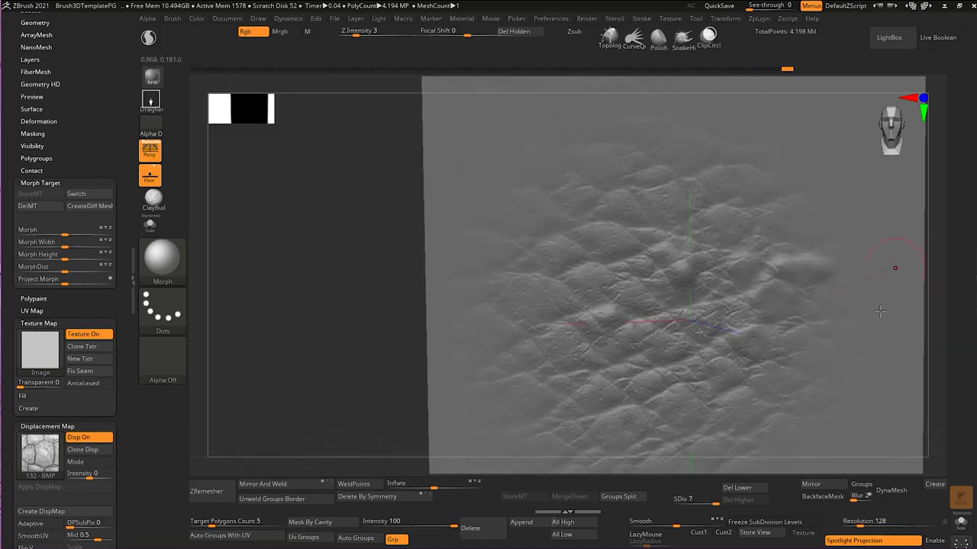
pyautogui.click(684, 272)
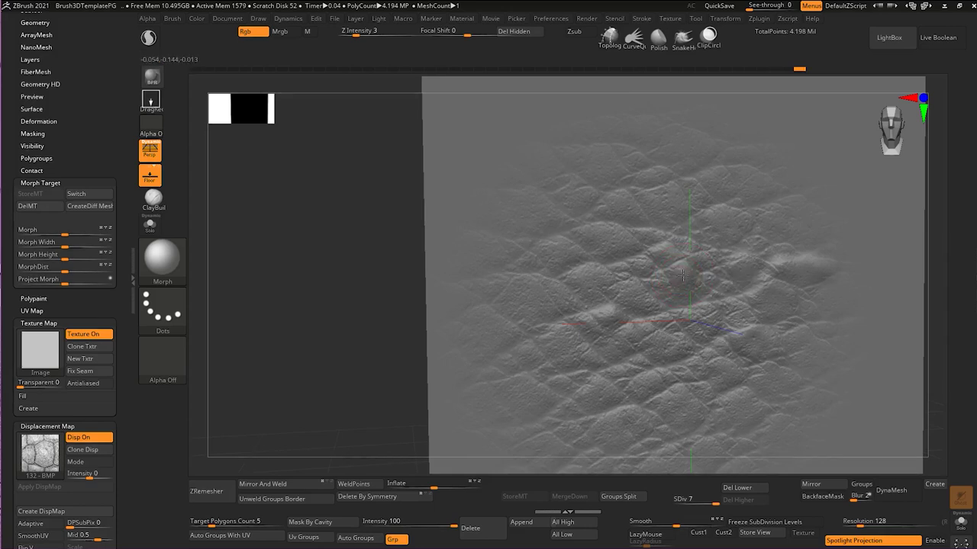
pyautogui.moveTo(677, 281); pyautogui.dragTo(688, 216)
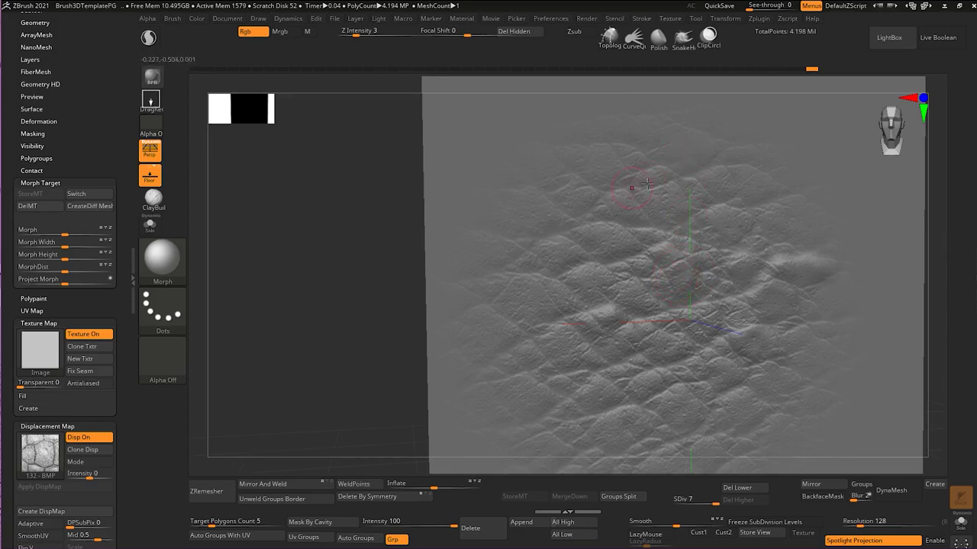
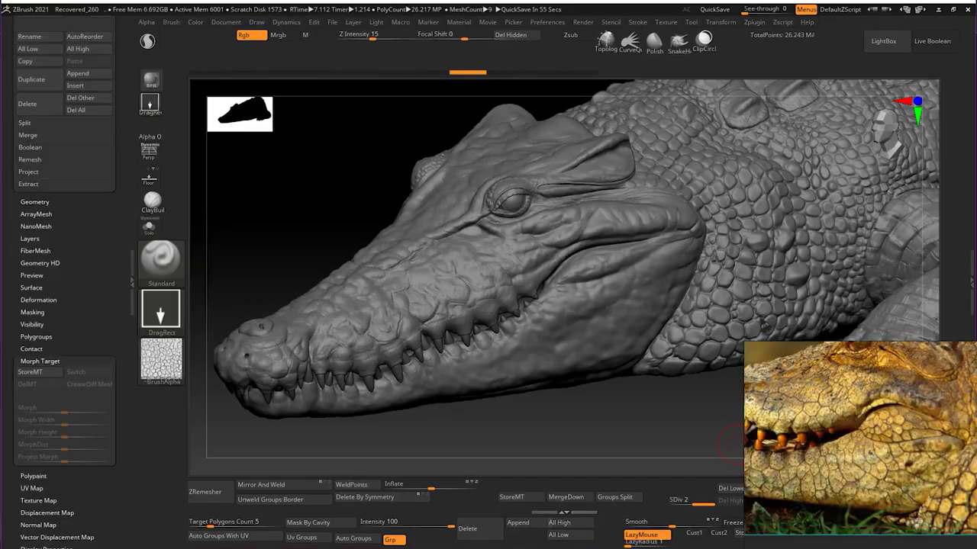
# Step: Store a morph target of the crocodile mesh before adding skin detail to its head
pyautogui.moveTo(309, 195); pyautogui.dragTo(309, 176)
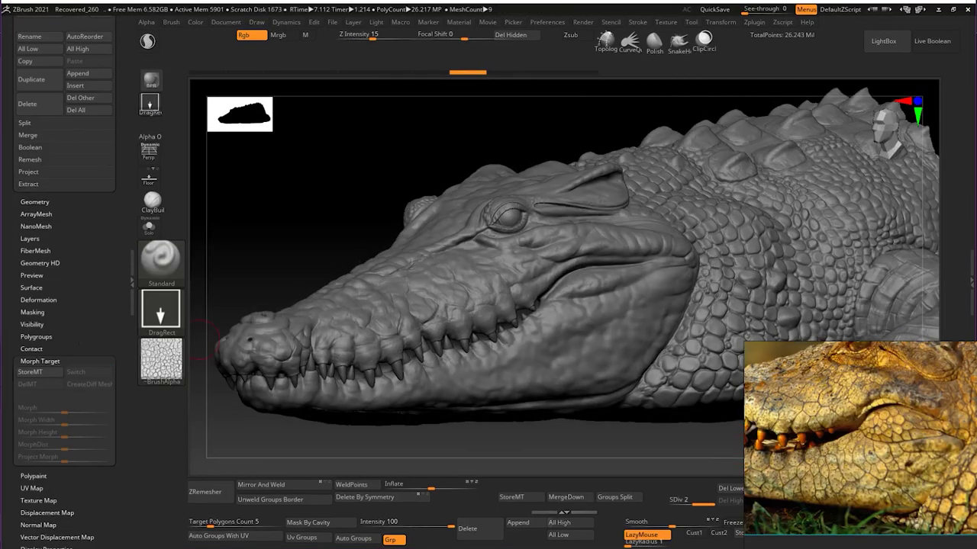
pyautogui.moveTo(331, 227)
pyautogui.mouseDown()
pyautogui.moveTo(340, 186)
pyautogui.moveTo(325, 224)
pyautogui.moveTo(336, 228)
pyautogui.mouseUp()
pyautogui.click(51, 373)
# Step: Mask the upper jaw's lip edge and the neck scales behind the jaw, leaving the lower jaw and cheek unmasked
pyautogui.keyDown('ctrl'); pyautogui.moveTo(343, 341); pyautogui.dragTo(319, 342); pyautogui.keyUp('ctrl')
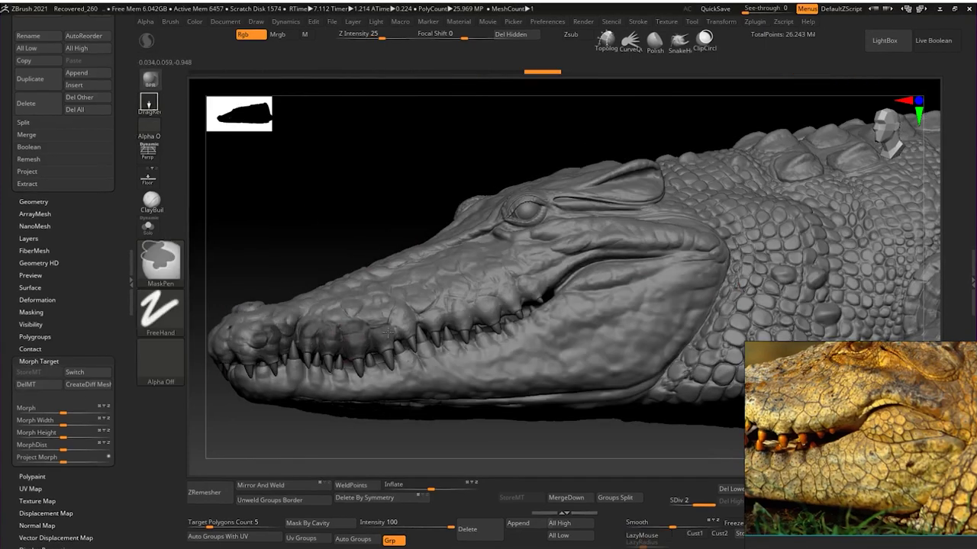
pyautogui.moveTo(540, 281)
pyautogui.keyDown('ctrl'); pyautogui.mouseDown()
pyautogui.moveTo(686, 232)
pyautogui.moveTo(686, 374)
pyautogui.moveTo(598, 405)
pyautogui.mouseUp(); pyautogui.keyUp('ctrl')
pyautogui.keyDown('ctrl'); pyautogui.moveTo(386, 403); pyautogui.dragTo(256, 393); pyautogui.keyUp('ctrl')
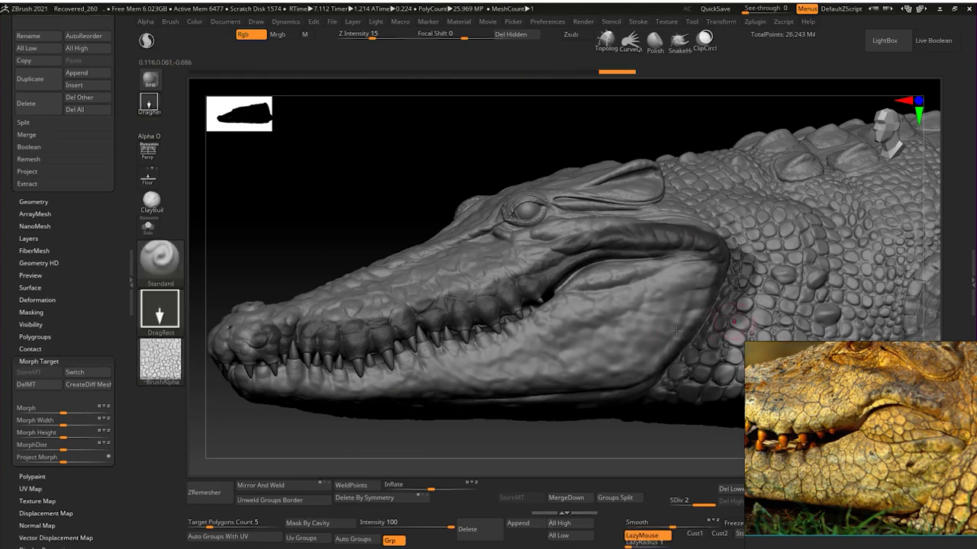
# Step: Undo the trial stamp, set Z Intensity to 12, and stamp the scale alpha over the cheek with the Standard brush
pyautogui.moveTo(693, 367); pyautogui.dragTo(698, 369)
pyautogui.hotkey('ctrl', 'z')
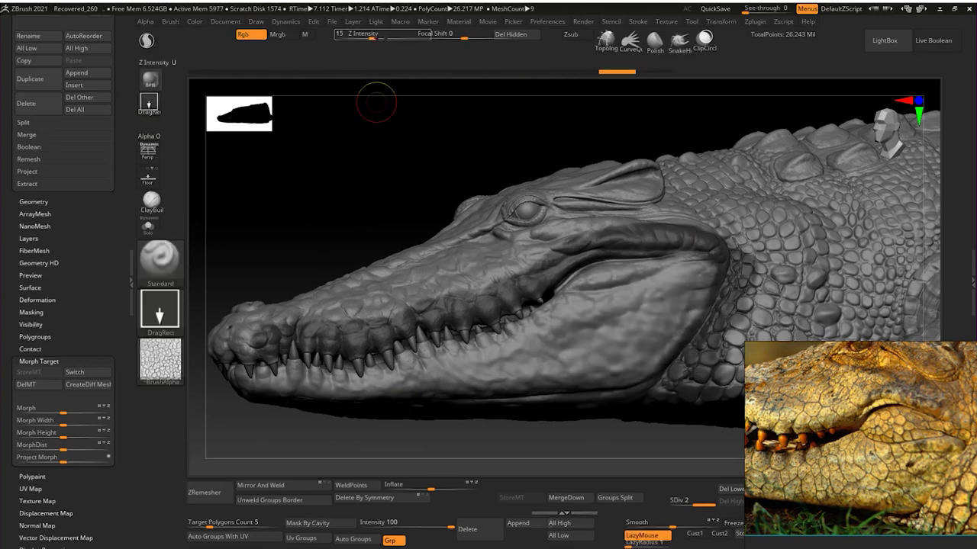
pyautogui.click(371, 36)
pyautogui.moveTo(370, 35); pyautogui.dragTo(367, 36)
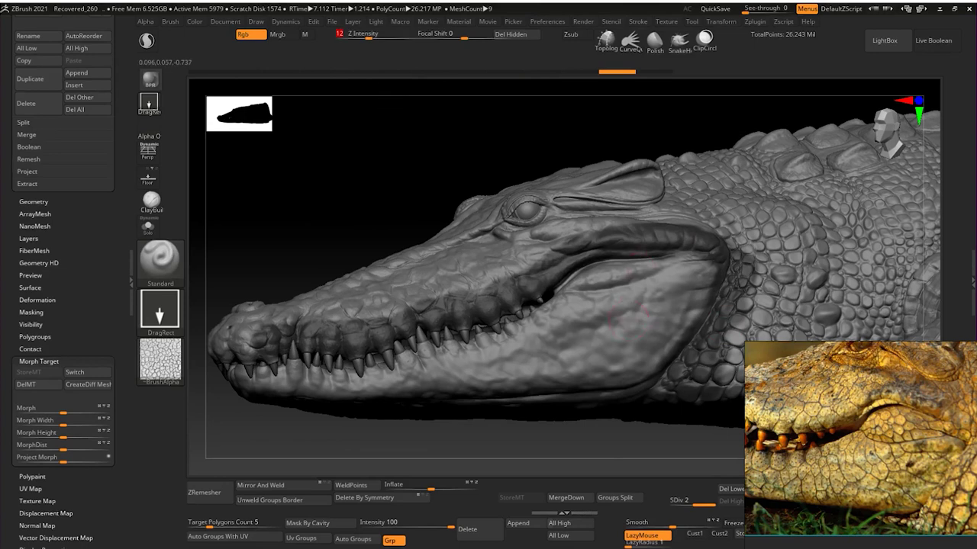
pyautogui.moveTo(617, 318)
pyautogui.mouseDown()
pyautogui.moveTo(636, 254)
pyautogui.moveTo(672, 269)
pyautogui.moveTo(706, 306)
pyautogui.mouseUp()
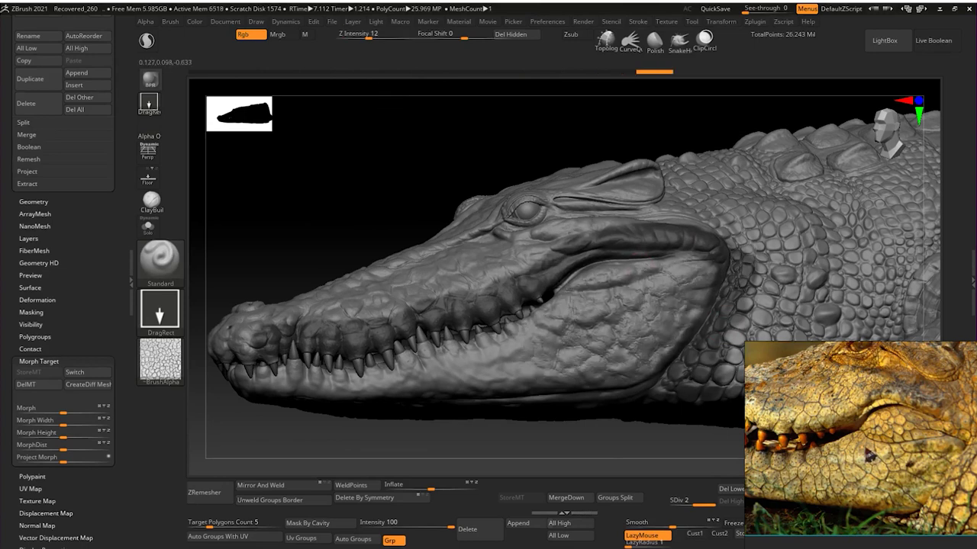
# Step: Undo the extra stamp, mask the textured cheek, and stamp the scale alpha along the front of the lower jaw
pyautogui.moveTo(646, 424); pyautogui.dragTo(670, 424)
pyautogui.hotkey('ctrl', 'z')
pyautogui.moveTo(603, 283)
pyautogui.keyDown('ctrl'); pyautogui.mouseDown()
pyautogui.moveTo(574, 314)
pyautogui.moveTo(663, 321)
pyautogui.moveTo(581, 296)
pyautogui.mouseUp(); pyautogui.keyUp('ctrl')
pyautogui.moveTo(479, 367); pyautogui.dragTo(540, 428)
# Step: Select the Morph brush for blending the stamped jaw detail and clear the mask from the head
pyautogui.moveTo(380, 191); pyautogui.dragTo(373, 218)
pyautogui.keyDown('alt'); pyautogui.moveTo(425, 196); pyautogui.dragTo(456, 191); pyautogui.keyUp('alt')
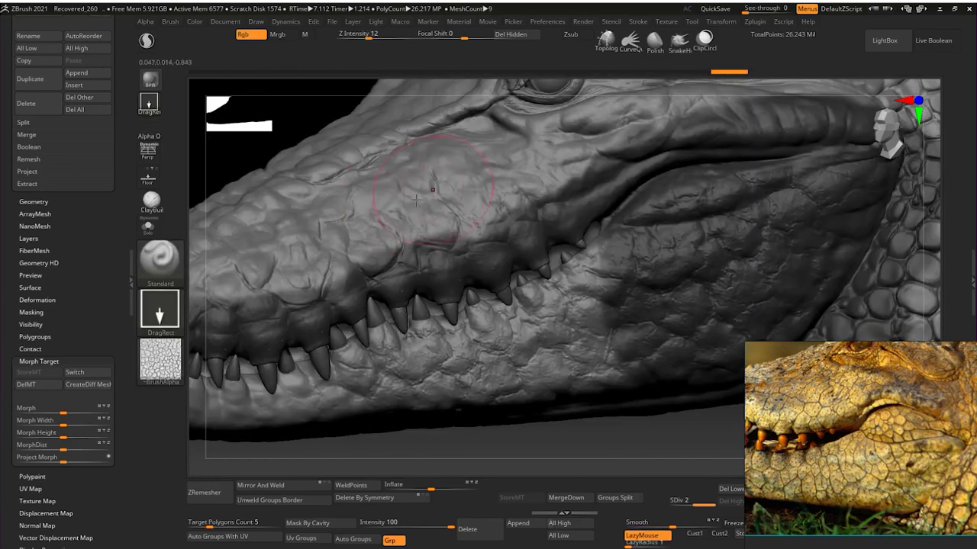
pyautogui.press('b')
pyautogui.press('m')
pyautogui.press('o')
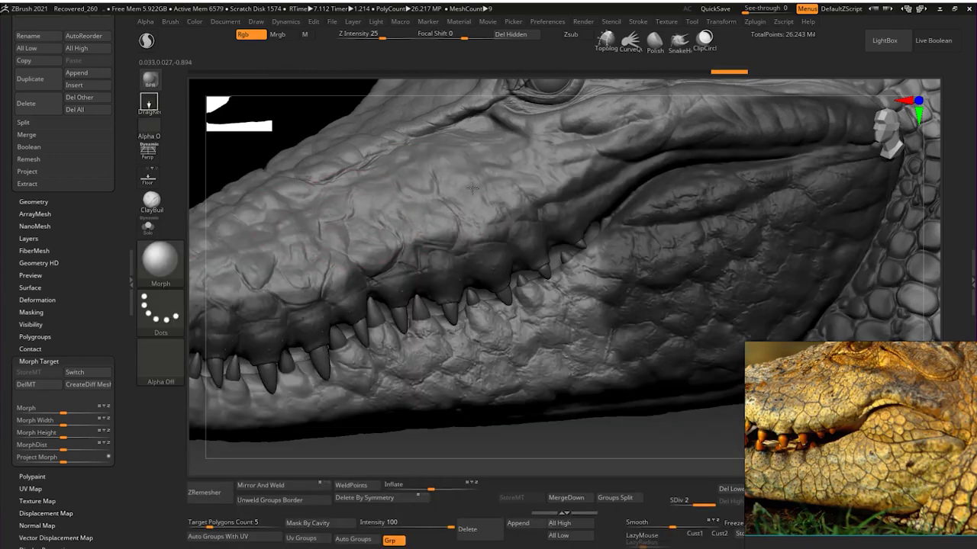
pyautogui.keyDown('alt'); pyautogui.moveTo(259, 106); pyautogui.dragTo(248, 86); pyautogui.keyUp('alt')
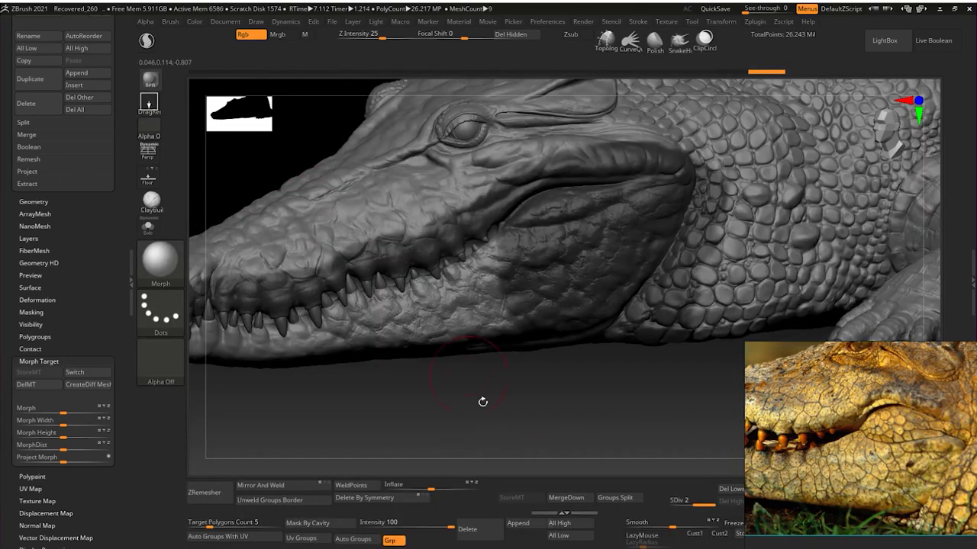
pyautogui.moveTo(481, 401)
pyautogui.mouseDown()
pyautogui.moveTo(458, 402)
pyautogui.moveTo(540, 421)
pyautogui.moveTo(479, 398)
pyautogui.mouseUp()
pyautogui.keyDown('ctrl'); pyautogui.moveTo(267, 229); pyautogui.dragTo(286, 251); pyautogui.keyUp('ctrl')
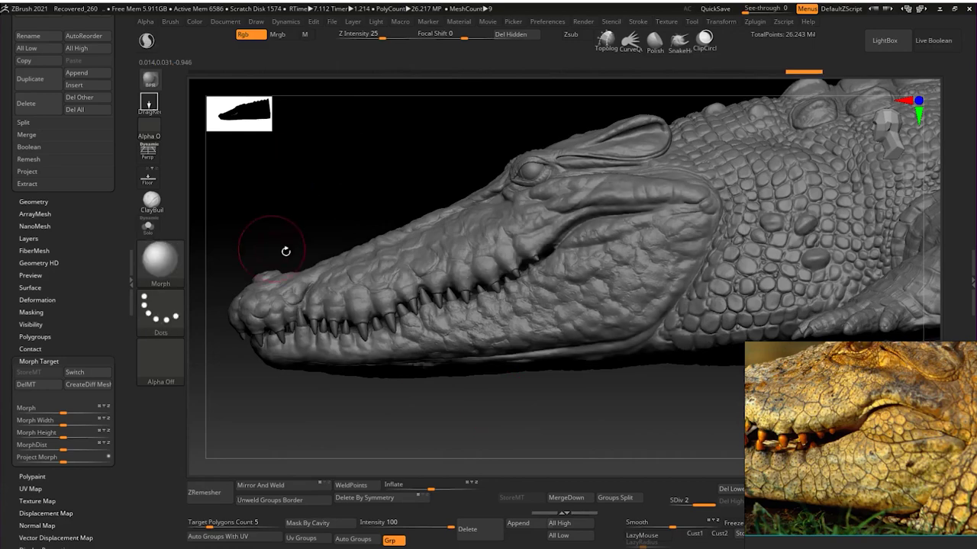
pyautogui.moveTo(443, 412)
pyautogui.mouseDown()
pyautogui.moveTo(502, 417)
pyautogui.moveTo(462, 412)
pyautogui.mouseUp()
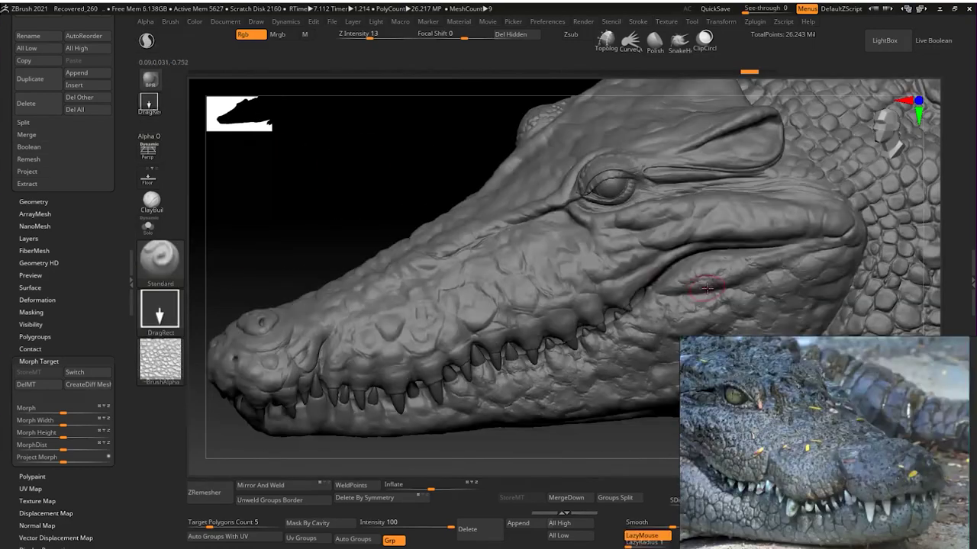
# Step: Stamp the scaly BrushAlpha over the snout and the area around the brow with the Standard brush at Z Intensity 13
pyautogui.moveTo(356, 200); pyautogui.dragTo(399, 402)
pyautogui.moveTo(535, 451); pyautogui.dragTo(529, 204)
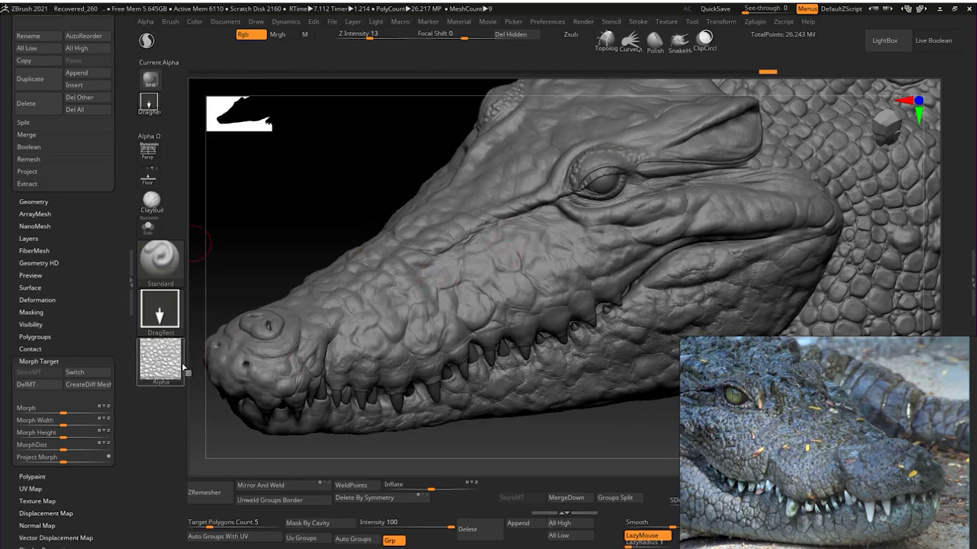
pyautogui.click(159, 361)
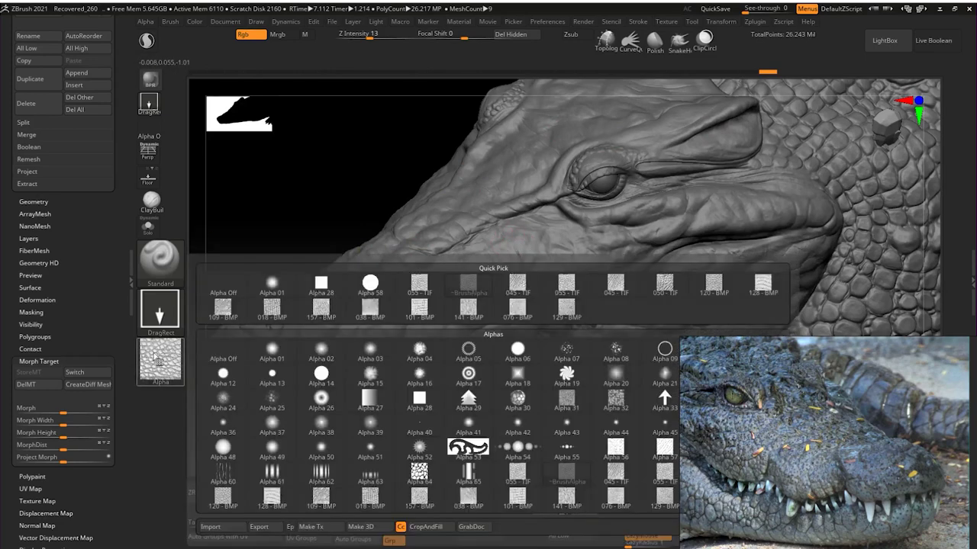
pyautogui.click(467, 284)
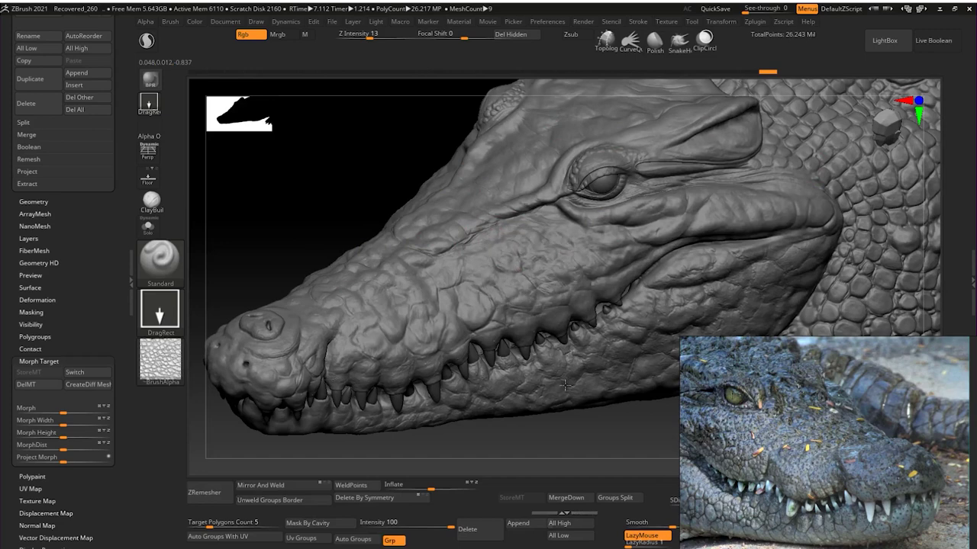
pyautogui.moveTo(309, 195)
pyautogui.mouseDown()
pyautogui.moveTo(292, 168)
pyautogui.moveTo(321, 168)
pyautogui.mouseUp()
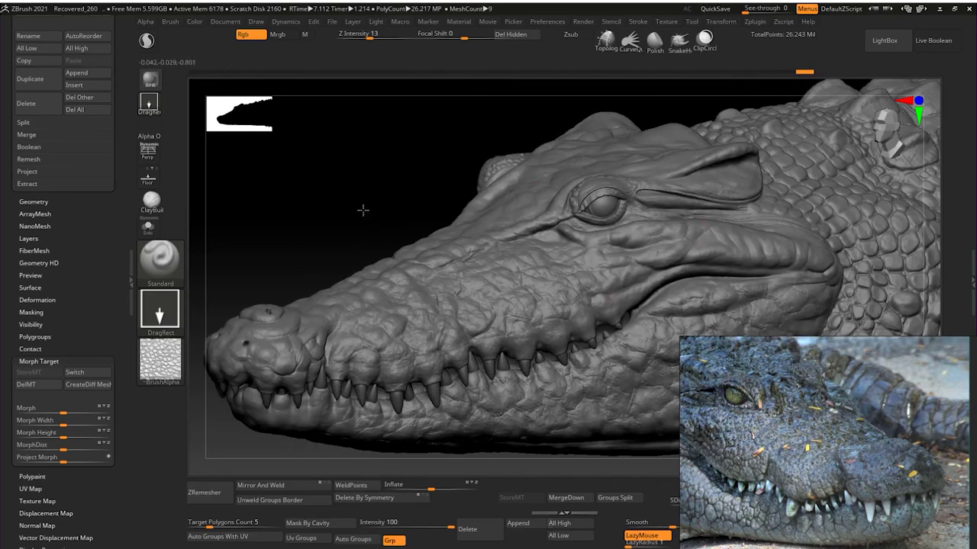
pyautogui.moveTo(363, 210)
pyautogui.mouseDown()
pyautogui.moveTo(394, 185)
pyautogui.moveTo(404, 201)
pyautogui.moveTo(392, 198)
pyautogui.moveTo(457, 197)
pyautogui.mouseUp()
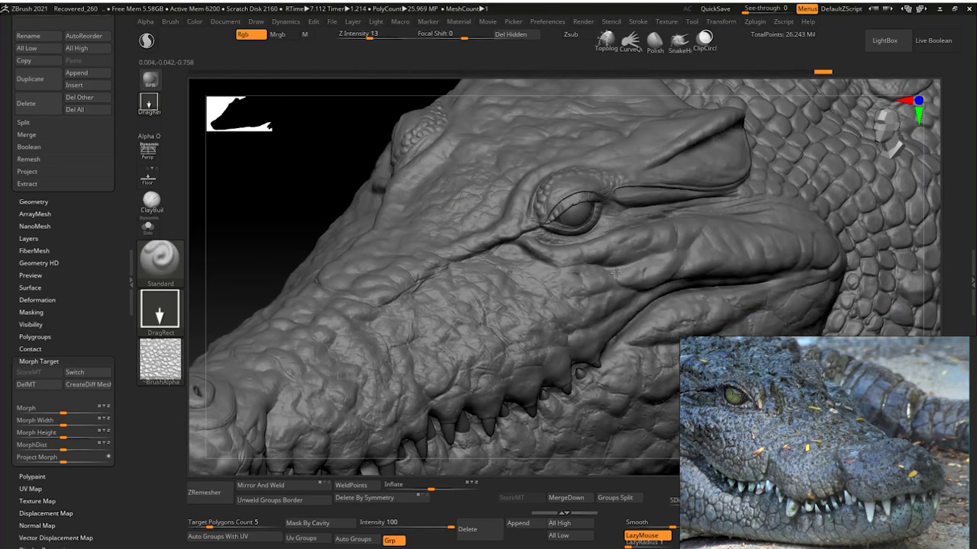
pyautogui.moveTo(611, 277)
pyautogui.mouseDown()
pyautogui.moveTo(275, 161)
pyautogui.moveTo(581, 219)
pyautogui.mouseUp()
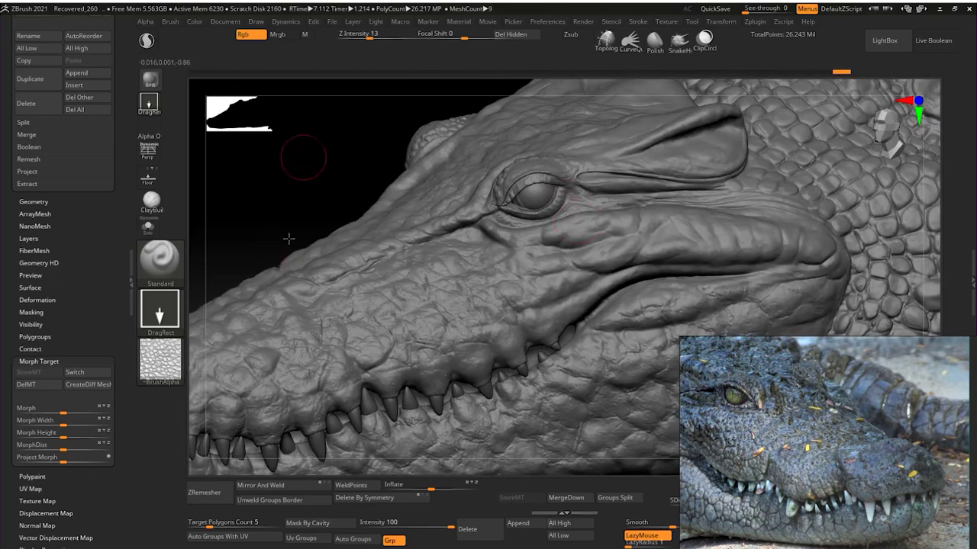
# Step: Choose the 045 - TIF alpha and stamp fine wrinkles over the eyelids and brow
pyautogui.moveTo(288, 238)
pyautogui.keyDown('alt'); pyautogui.mouseDown()
pyautogui.moveTo(313, 268)
pyautogui.moveTo(446, 303)
pyautogui.mouseUp(); pyautogui.keyUp('alt')
pyautogui.moveTo(314, 184); pyautogui.dragTo(275, 162)
pyautogui.click(160, 359)
pyautogui.moveTo(515, 500)
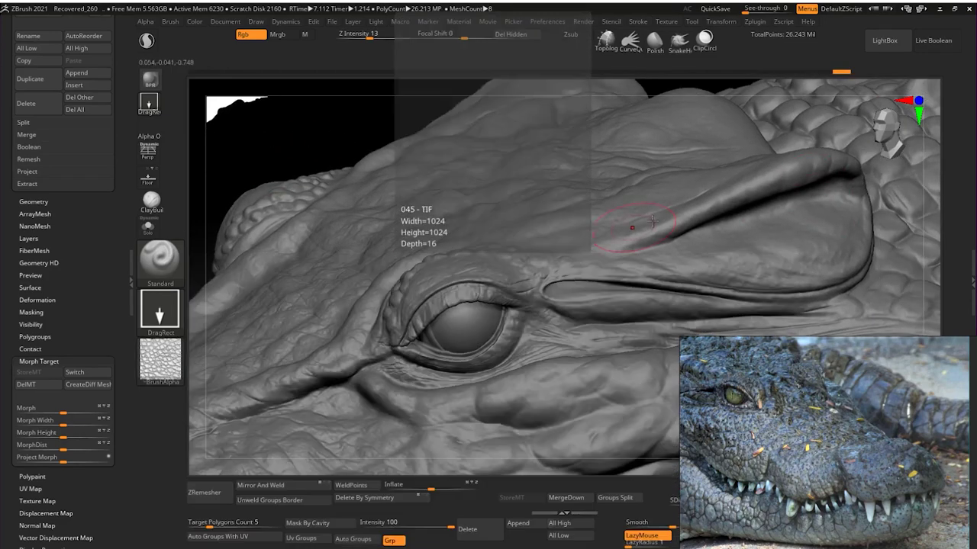
pyautogui.click(169, 368)
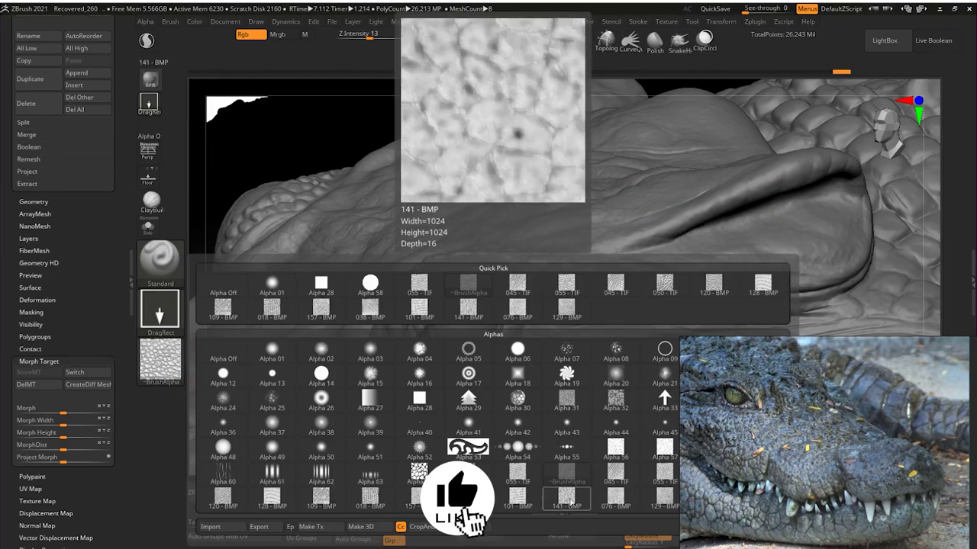
pyautogui.click(616, 475)
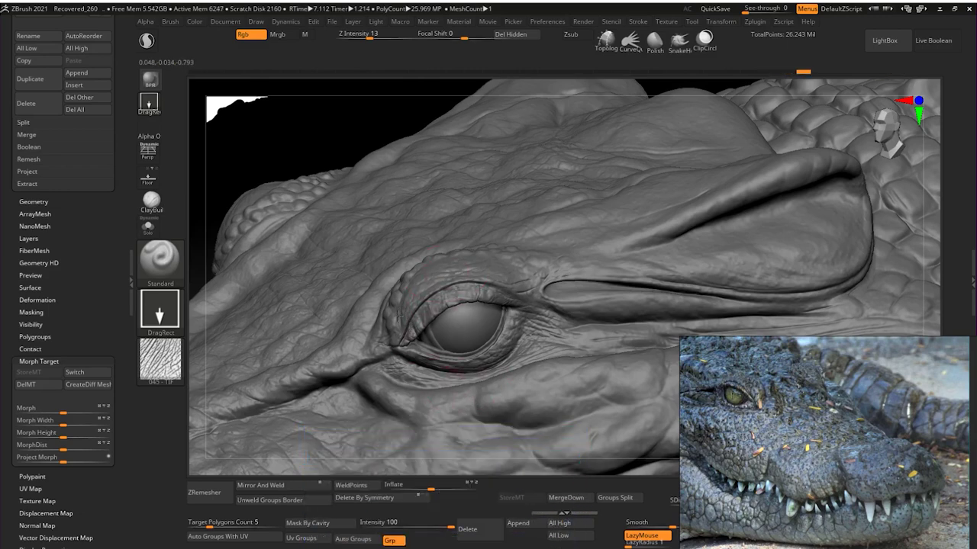
pyautogui.moveTo(305, 129)
pyautogui.mouseDown()
pyautogui.moveTo(510, 82)
pyautogui.moveTo(552, 229)
pyautogui.mouseUp()
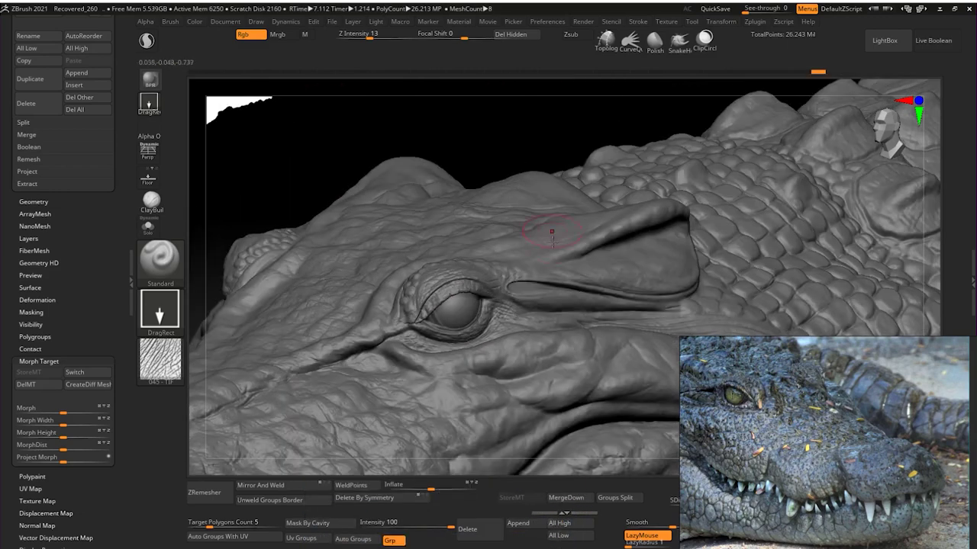